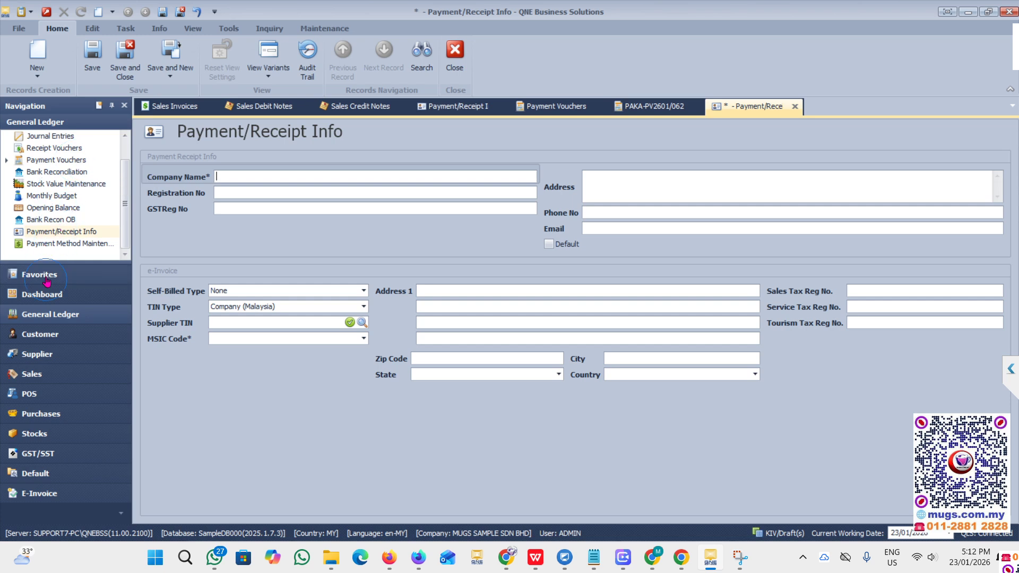
# Create a new Payment/Receipt Info record in the General Ledger module.
pyautogui.click(37, 318)
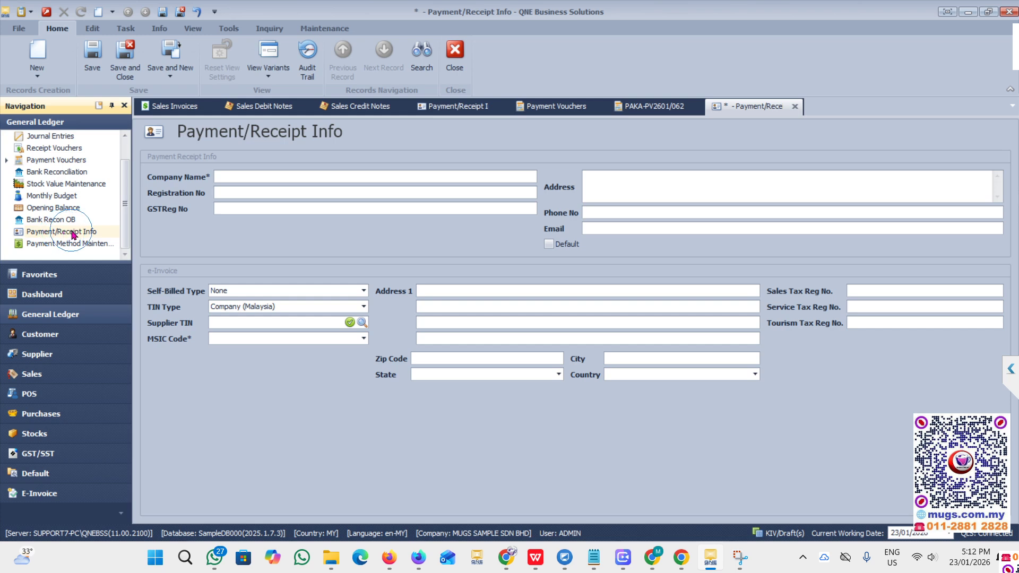
pyautogui.click(73, 233)
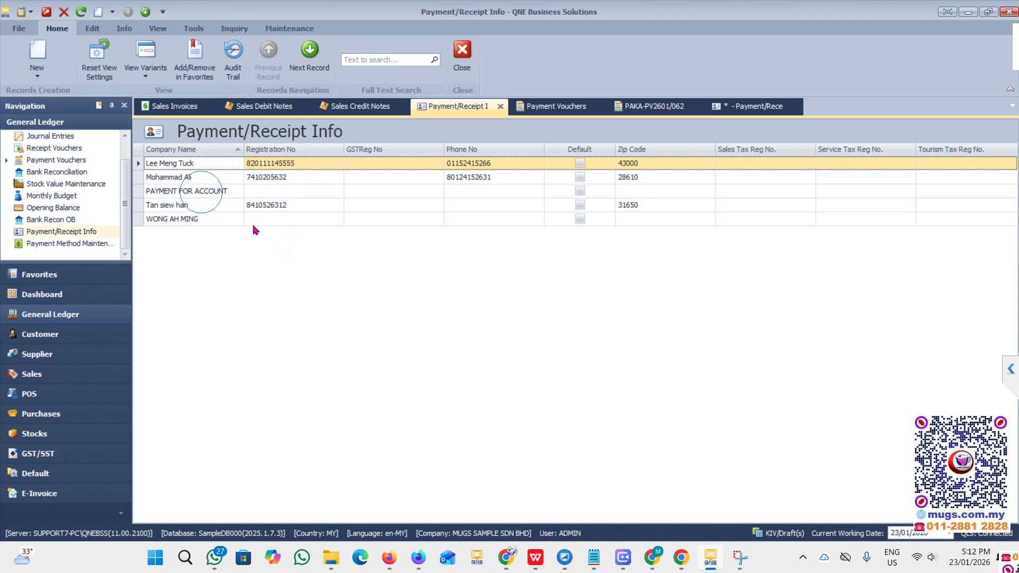
pyautogui.click(38, 53)
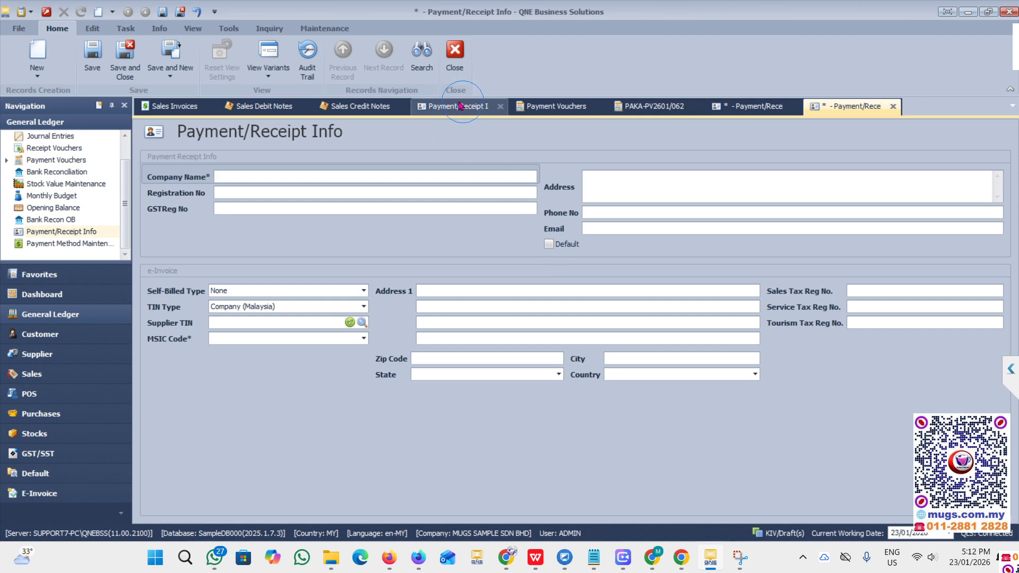
pyautogui.click(745, 107)
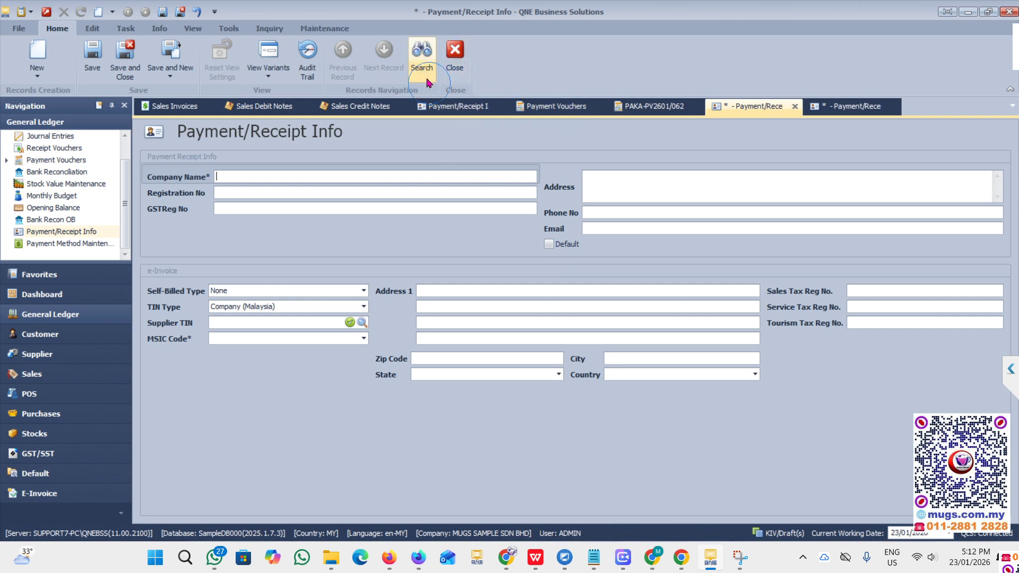
pyautogui.click(447, 109)
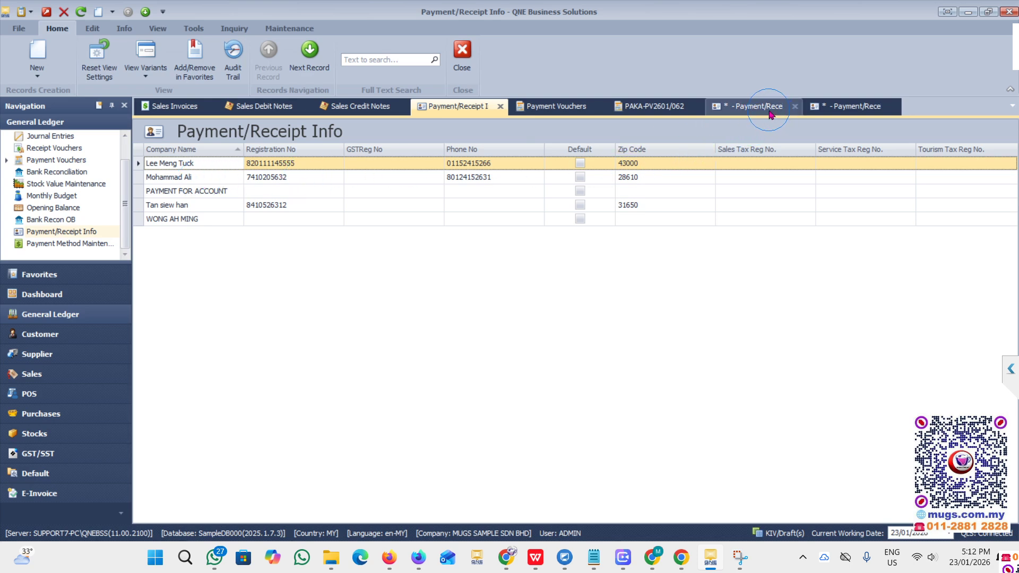
pyautogui.click(839, 109)
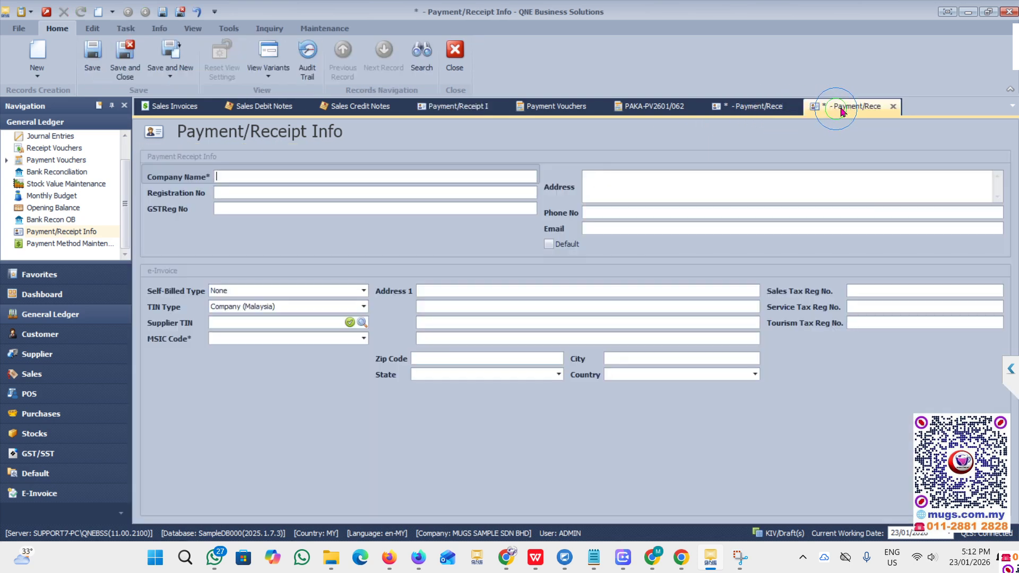
# Enter the individual's full name as the company name and set Self-Billed Type to "Individual taxpayer providing goods or services".
pyautogui.click(231, 177)
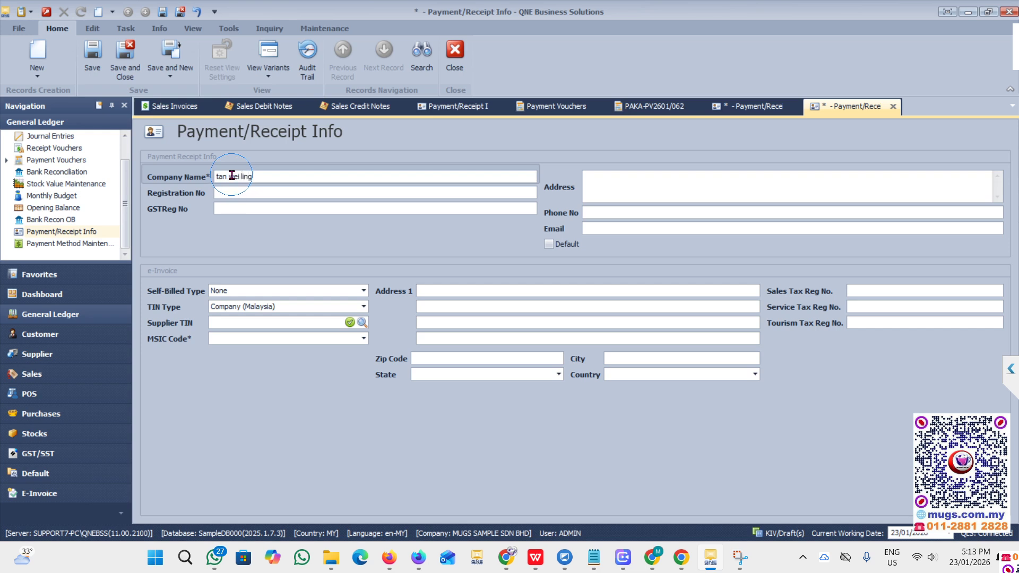
pyautogui.click(236, 196)
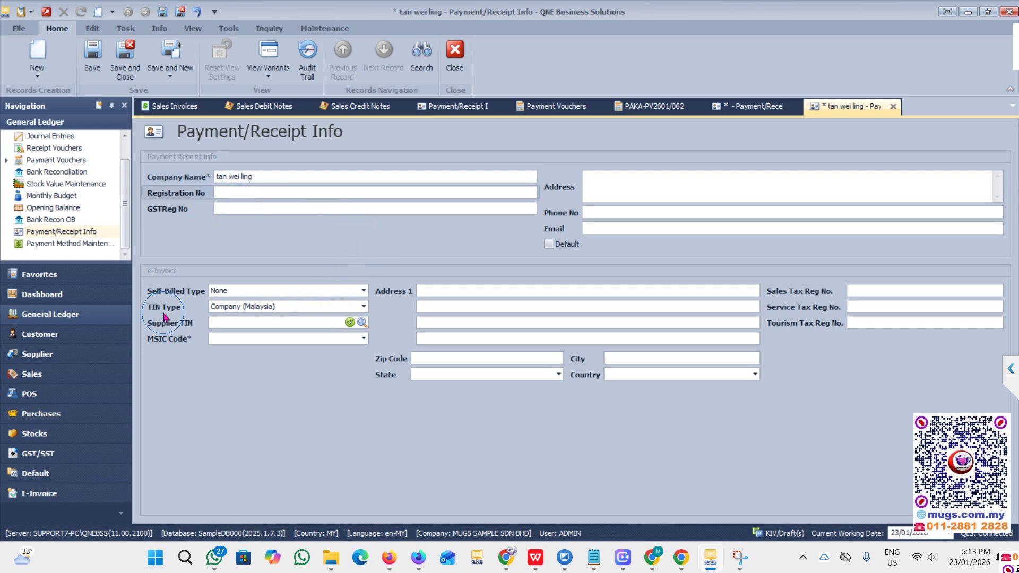
pyautogui.click(363, 291)
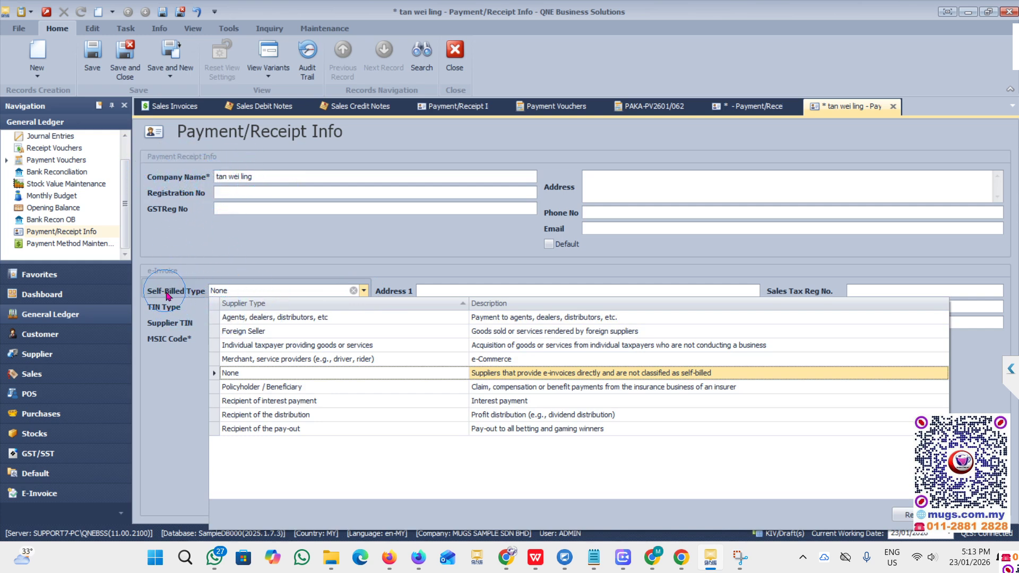
pyautogui.click(237, 346)
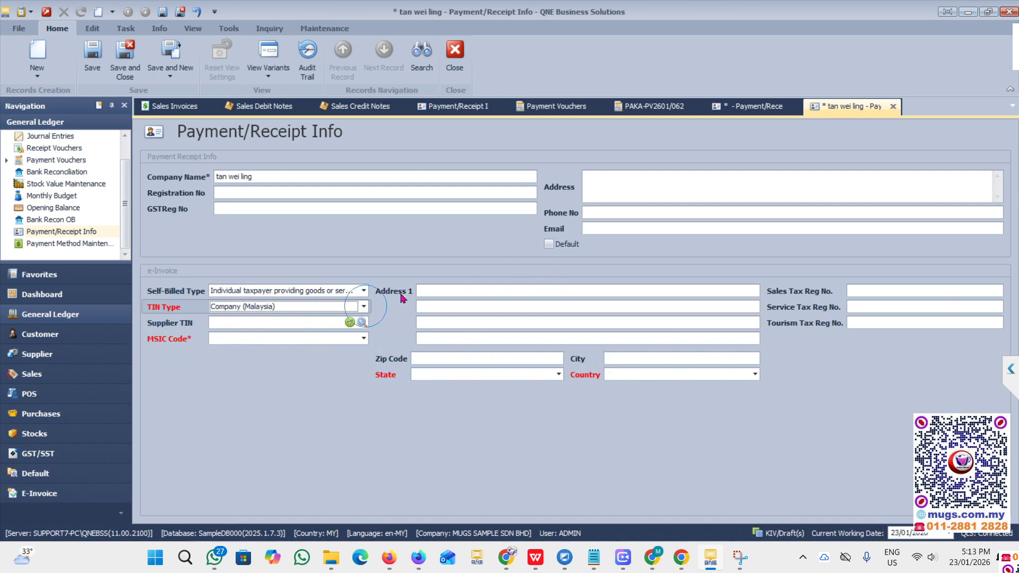
# Set the TIN Type to Individual (Malaysia) and enter the individual's identity number as the Registration No.
pyautogui.click(253, 310)
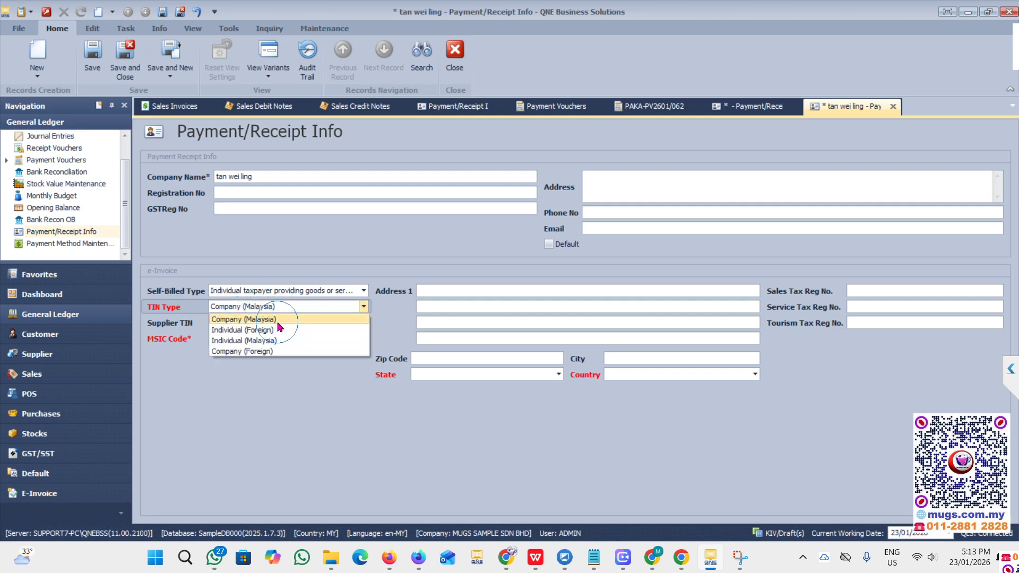
pyautogui.click(237, 341)
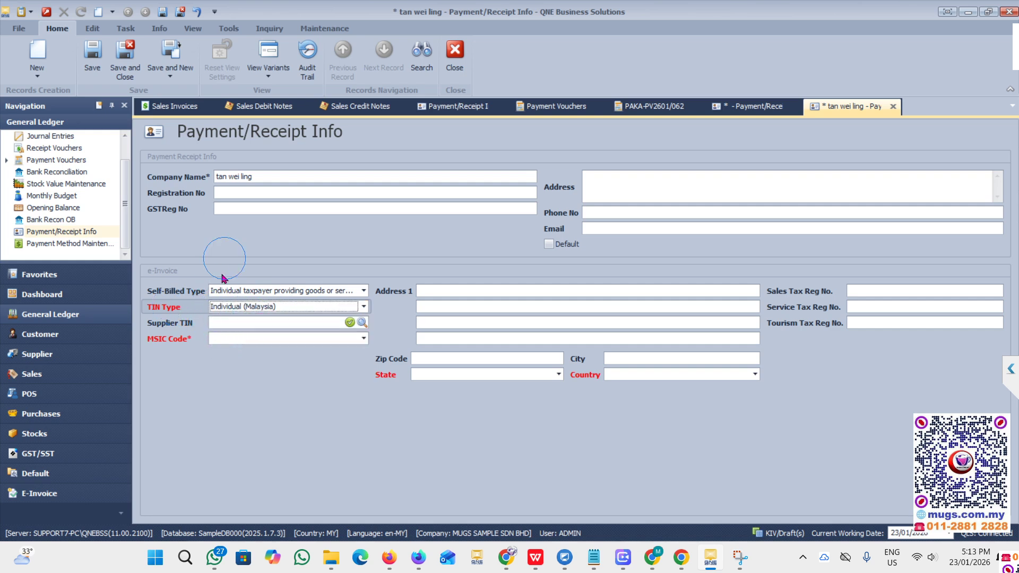
pyautogui.click(219, 195)
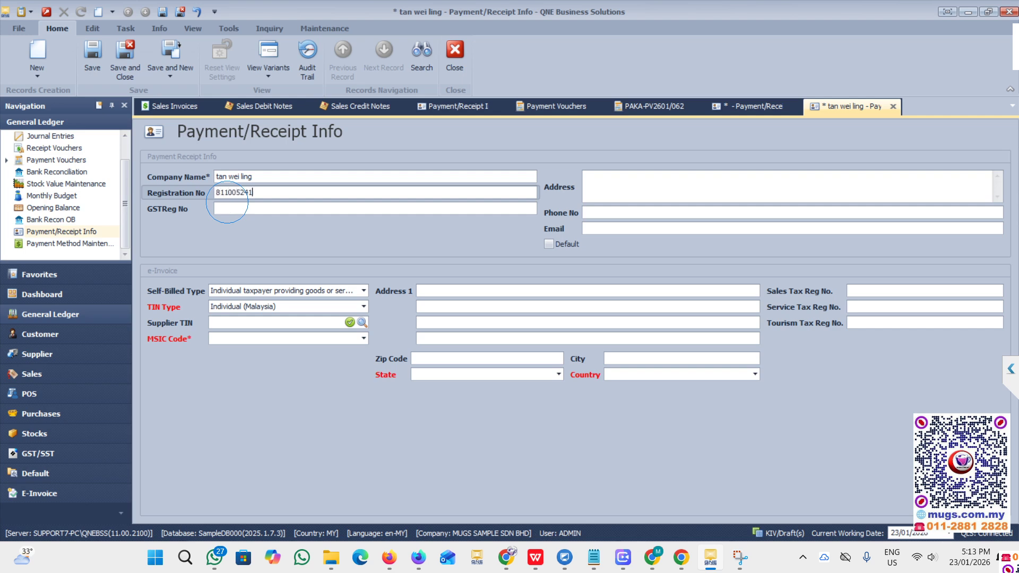
pyautogui.click(239, 322)
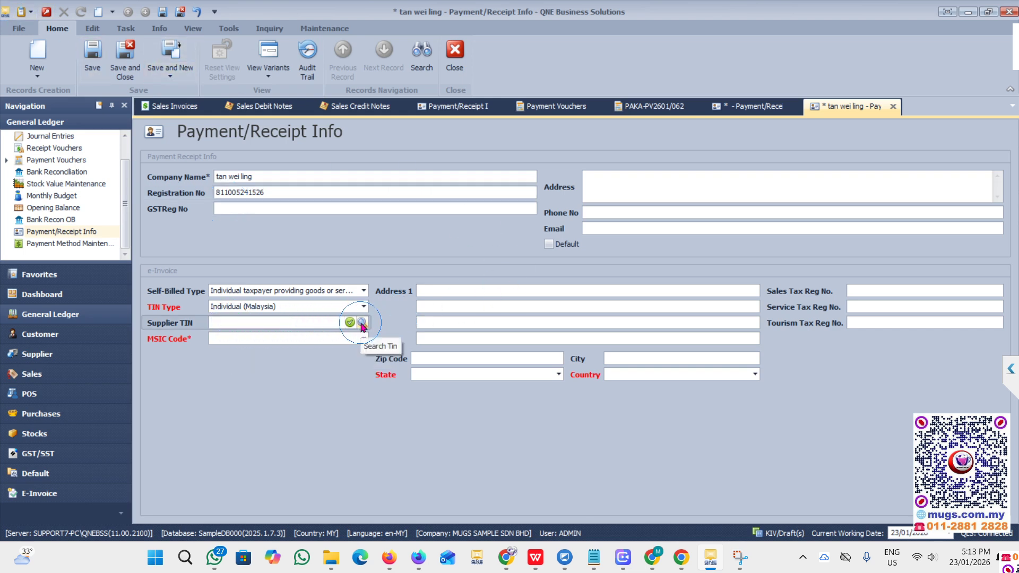
pyautogui.click(361, 323)
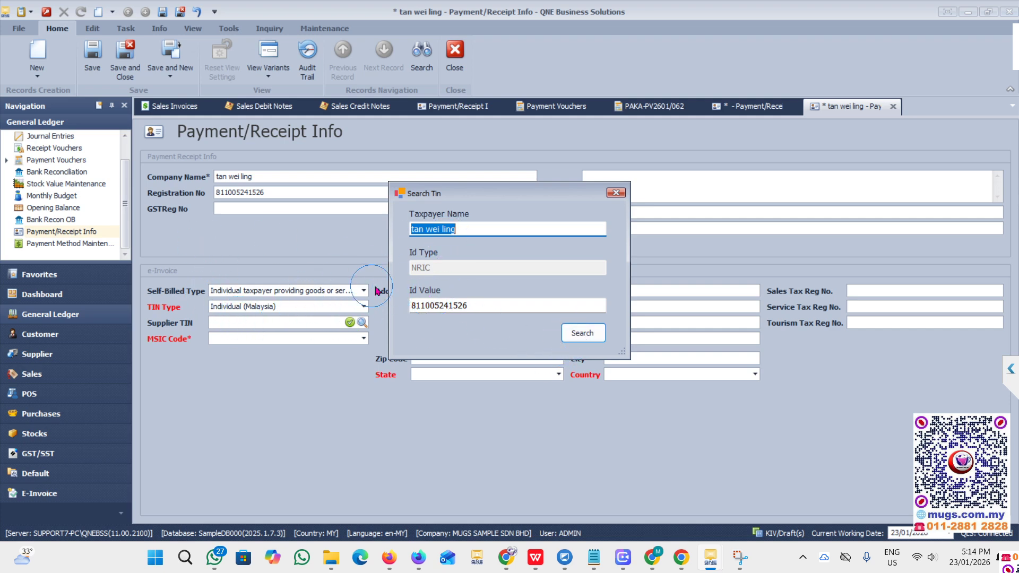
pyautogui.click(616, 193)
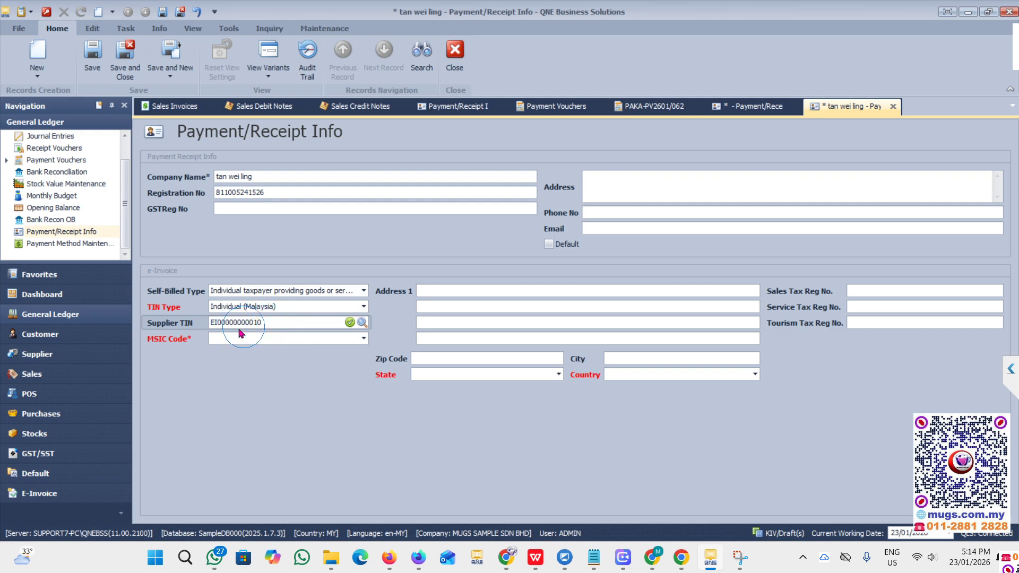
pyautogui.moveTo(268, 323); pyautogui.dragTo(193, 325)
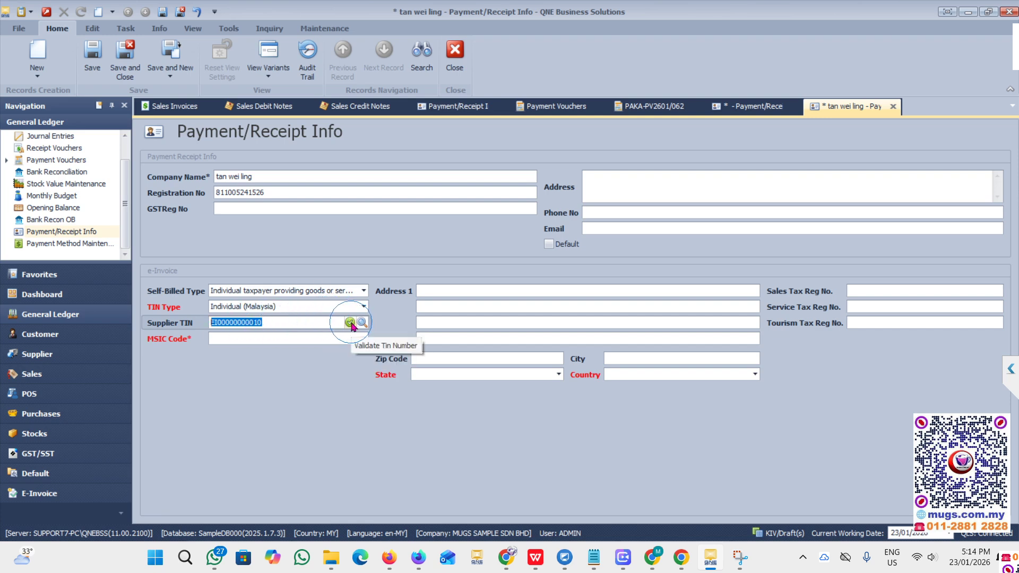
pyautogui.click(271, 322)
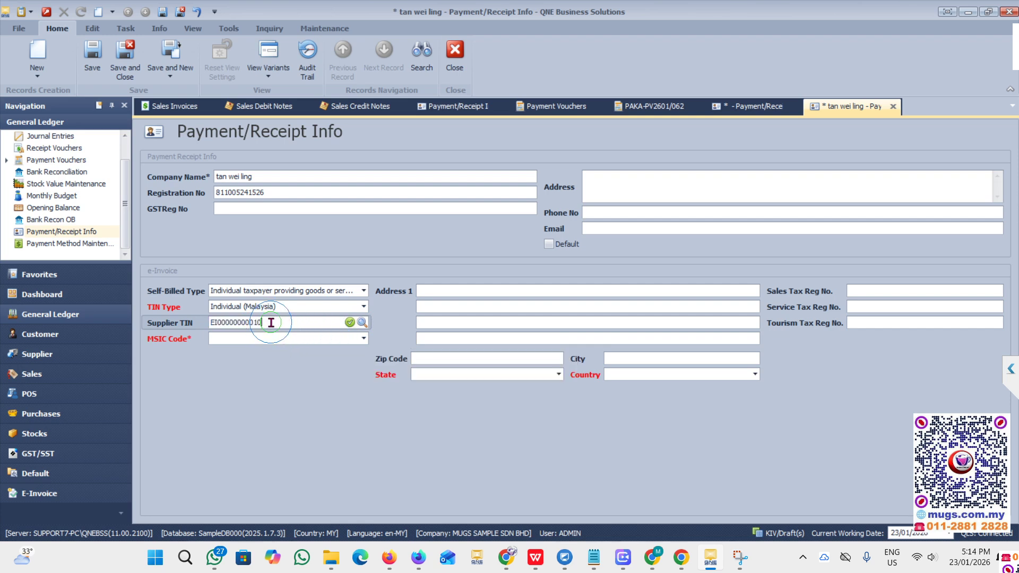
pyautogui.moveTo(270, 323); pyautogui.dragTo(202, 330)
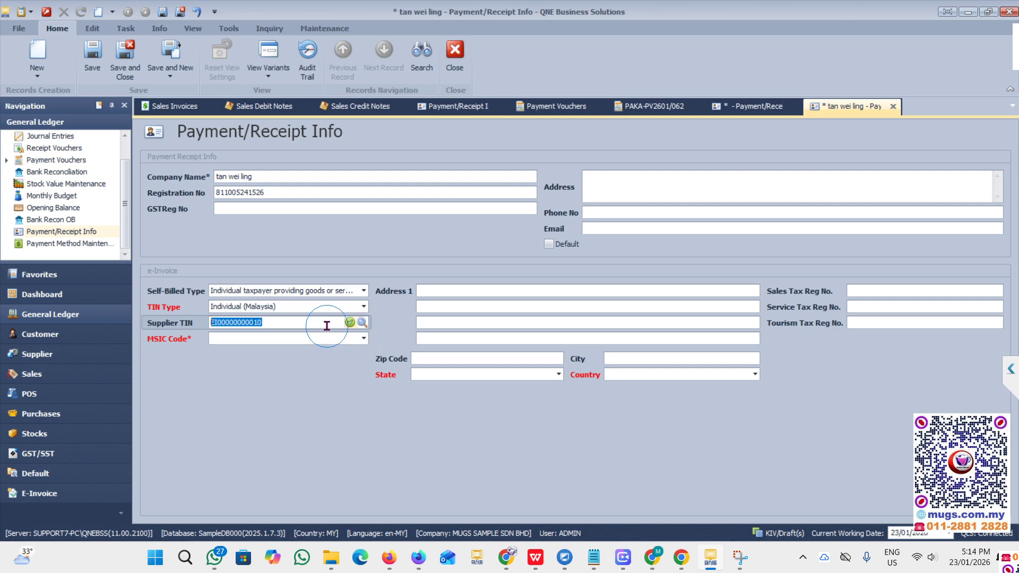
# Look up the available MSIC codes and assign 00000 (Not Applicable) to the record.
pyautogui.click(281, 344)
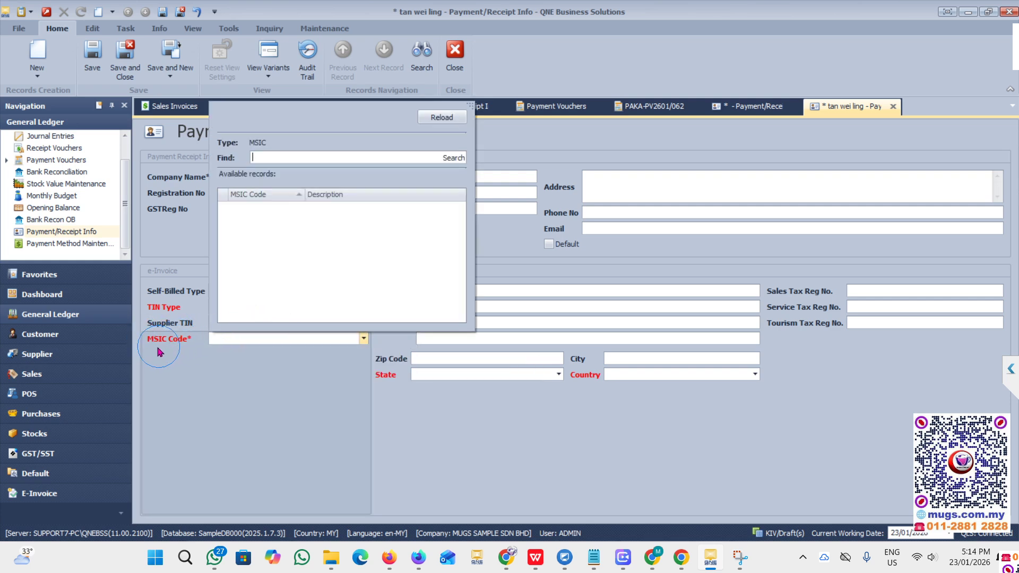
pyautogui.click(452, 157)
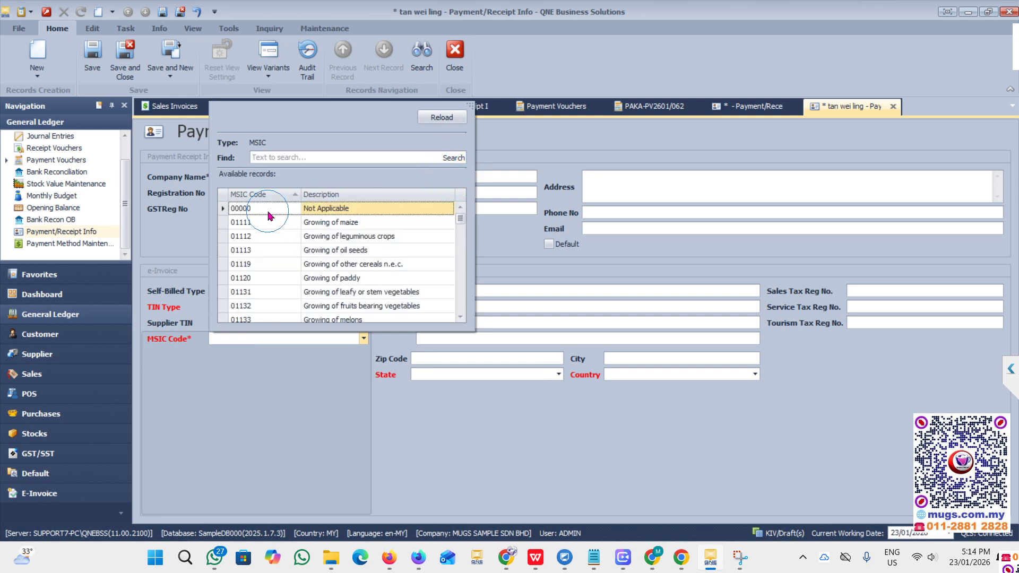
pyautogui.doubleClick(268, 213)
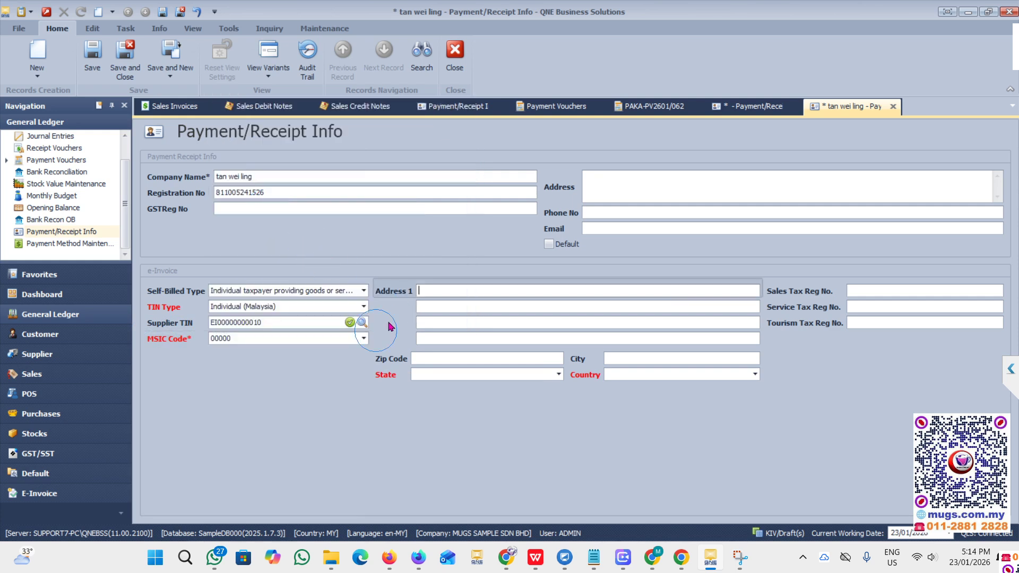
# Fill in the e-Invoice address with the individual's two street address lines, zip code and city.
pyautogui.click(443, 287)
pyautogui.press('Tab')
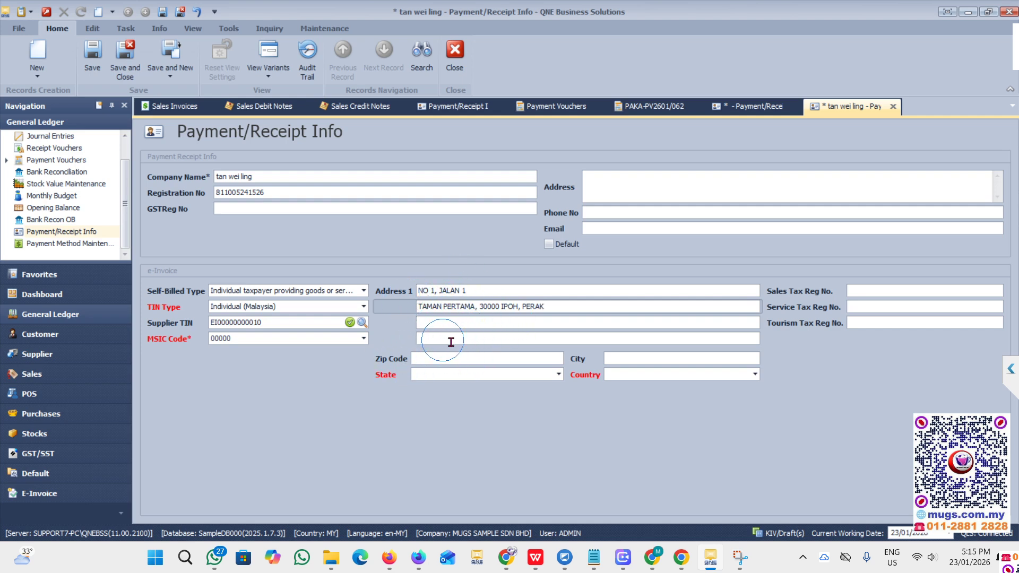
pyautogui.click(439, 358)
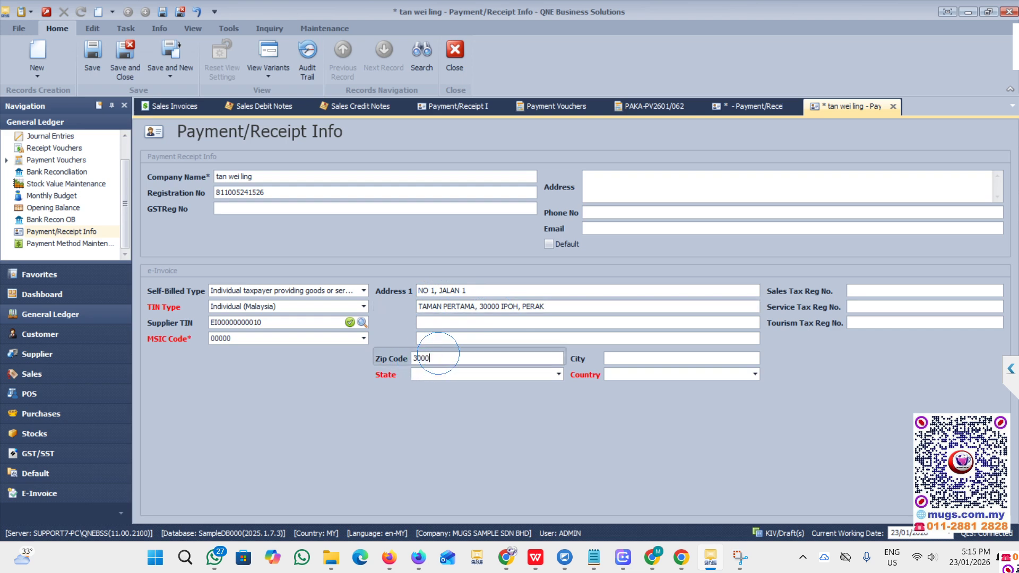
pyautogui.click(695, 359)
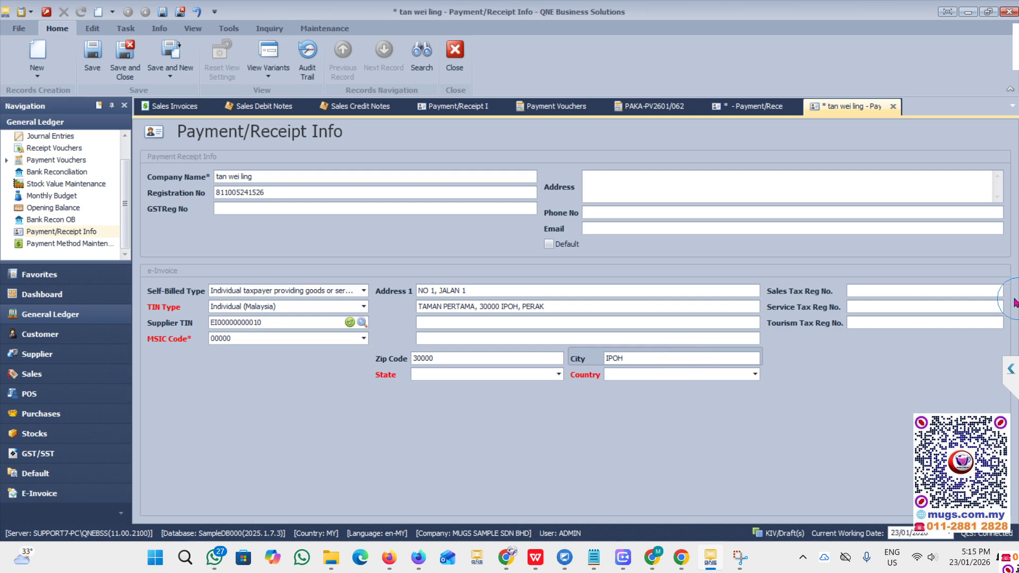
# Set the e-Invoice address's state to Perak and its country to MALAYSIA.
pyautogui.click(527, 375)
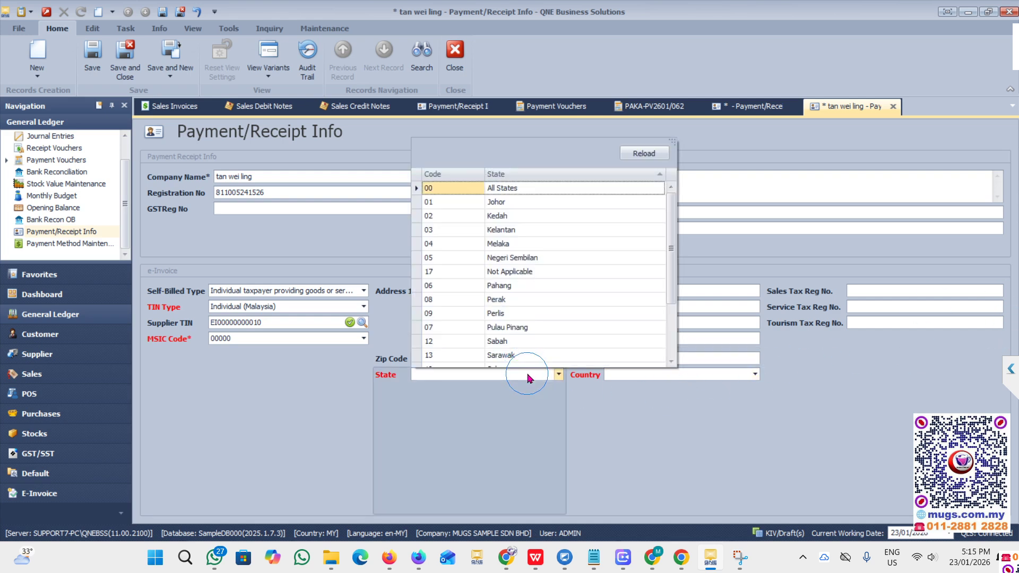
pyautogui.write('perak')
pyautogui.press('Return')
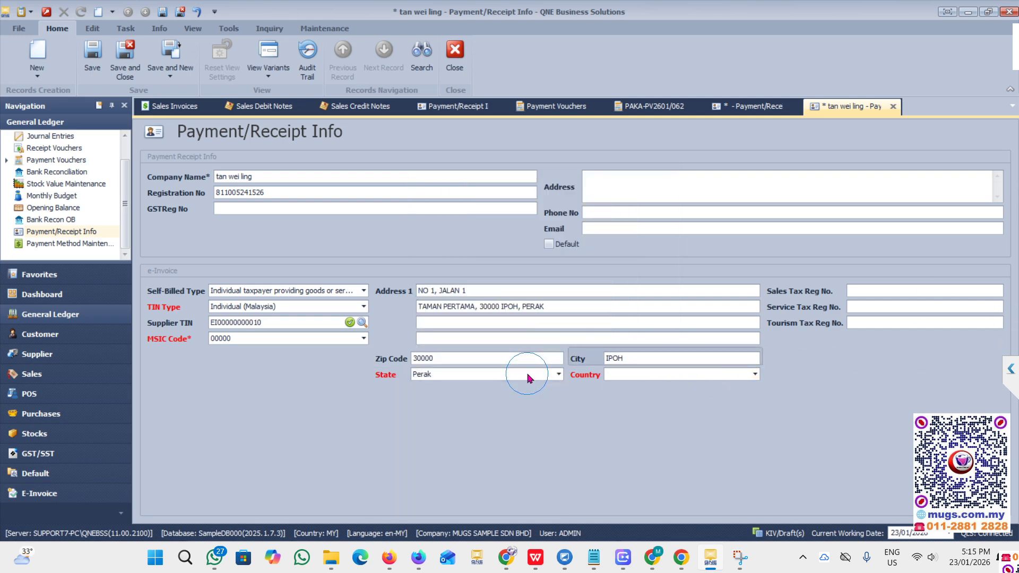
pyautogui.click(639, 375)
pyautogui.write('CO')
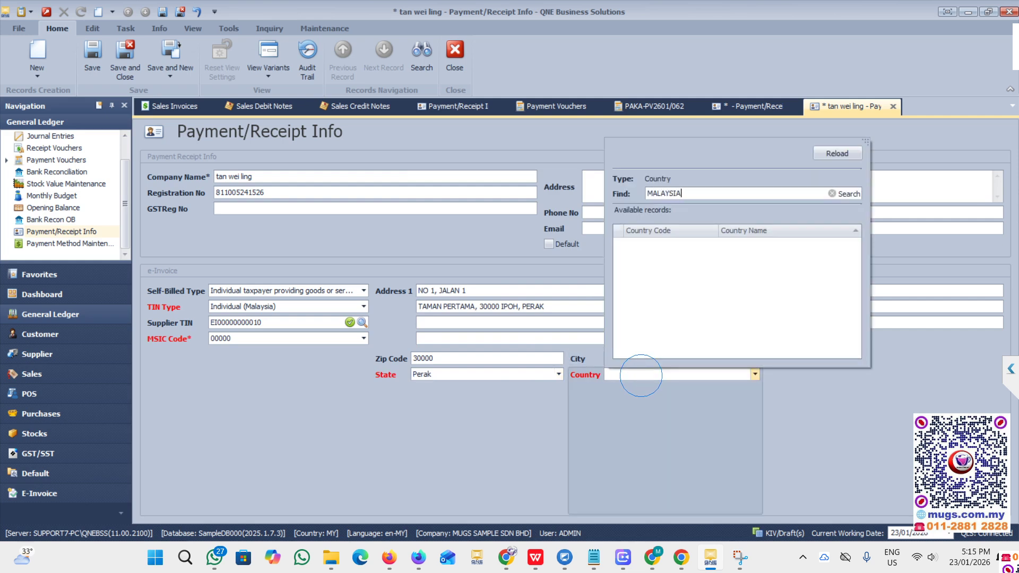
pyautogui.press('Return')
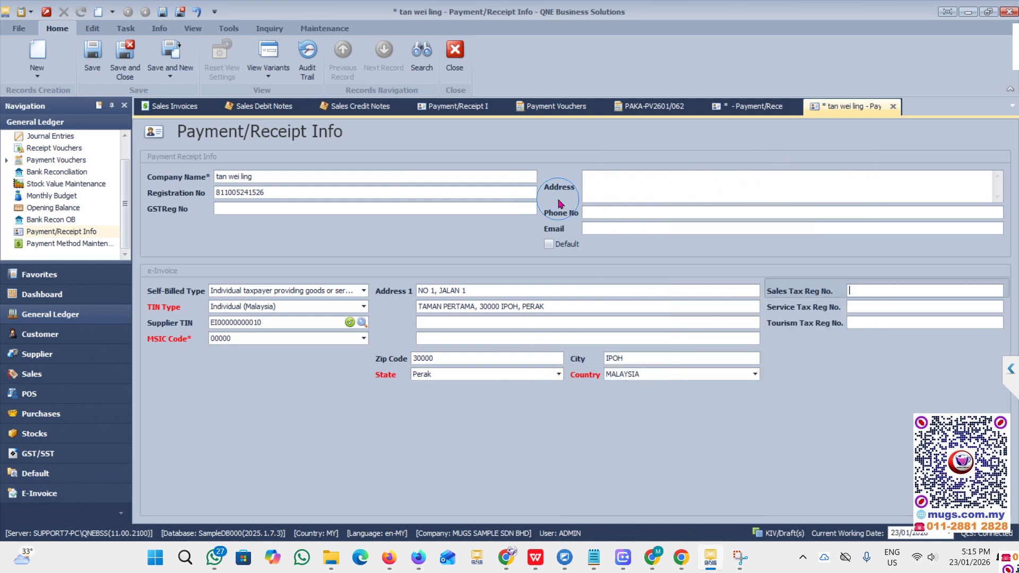
# Enter the individual's phone number and e-mail address, and save the Payment/Receipt Info record.
pyautogui.click(592, 214)
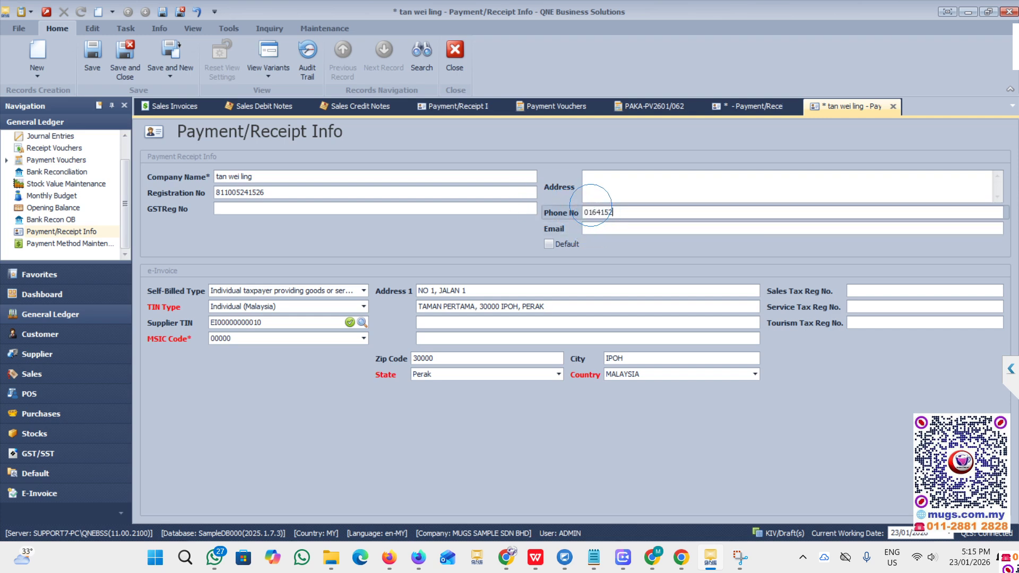
pyautogui.click(598, 229)
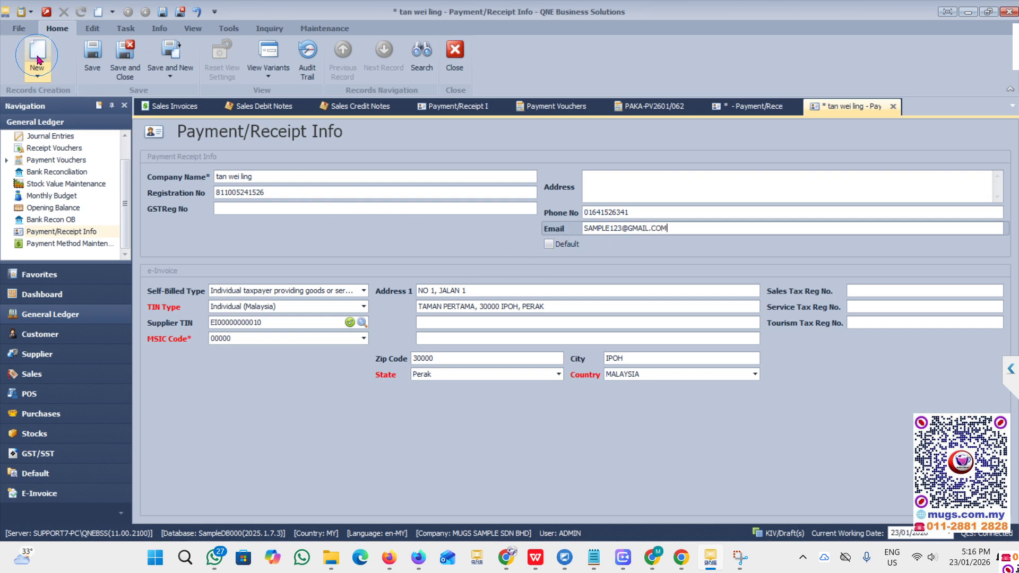
pyautogui.click(92, 53)
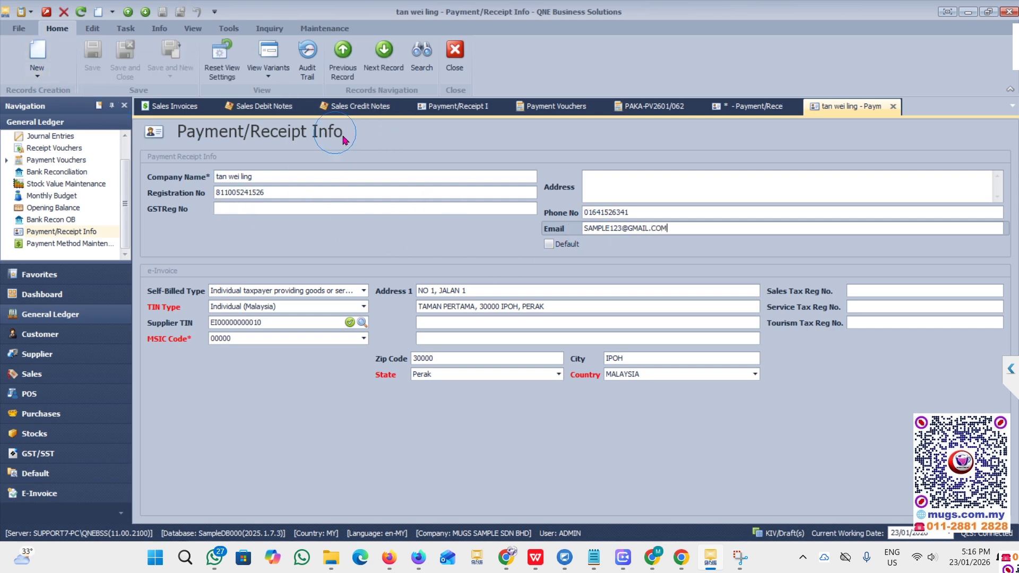
# Return to the Payment/Receipt Info list and review the company records in it.
pyautogui.click(754, 107)
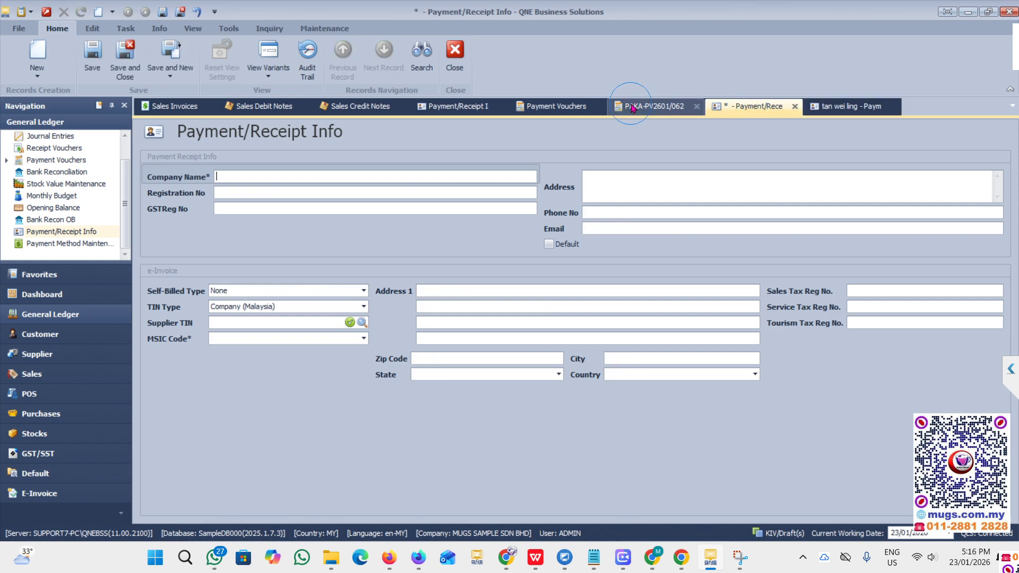
pyautogui.click(555, 106)
pyautogui.click(441, 106)
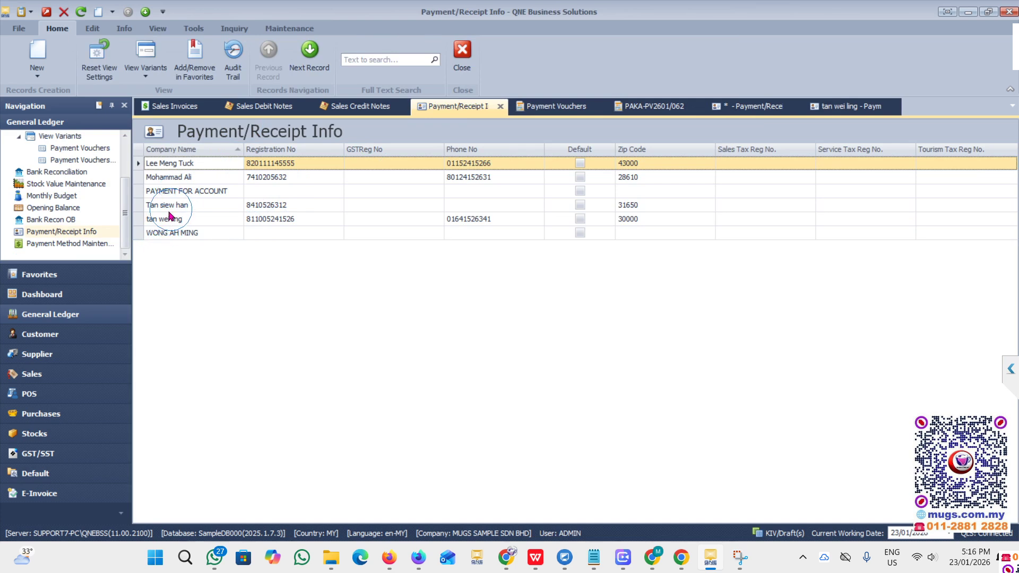
pyautogui.click(195, 179)
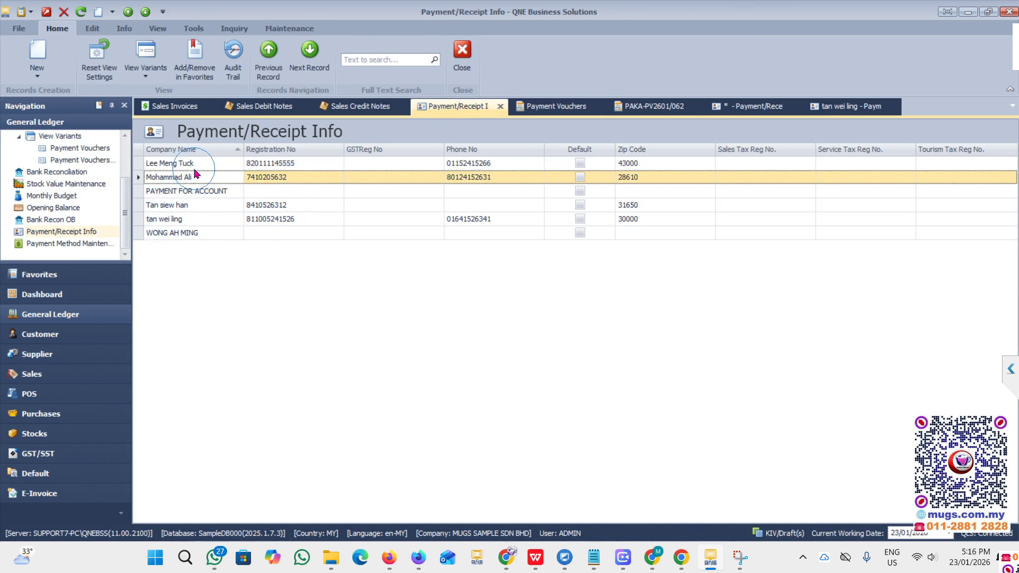
# Open the first individual's Payment/Receipt Info record, review its address and e-Invoice details, and close it.
pyautogui.click(193, 166)
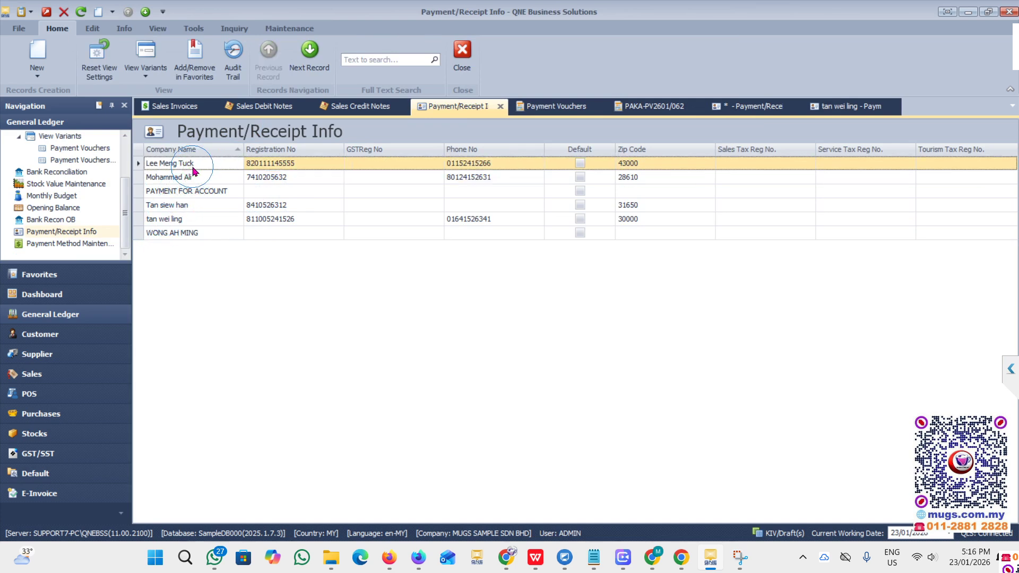
pyautogui.doubleClick(192, 167)
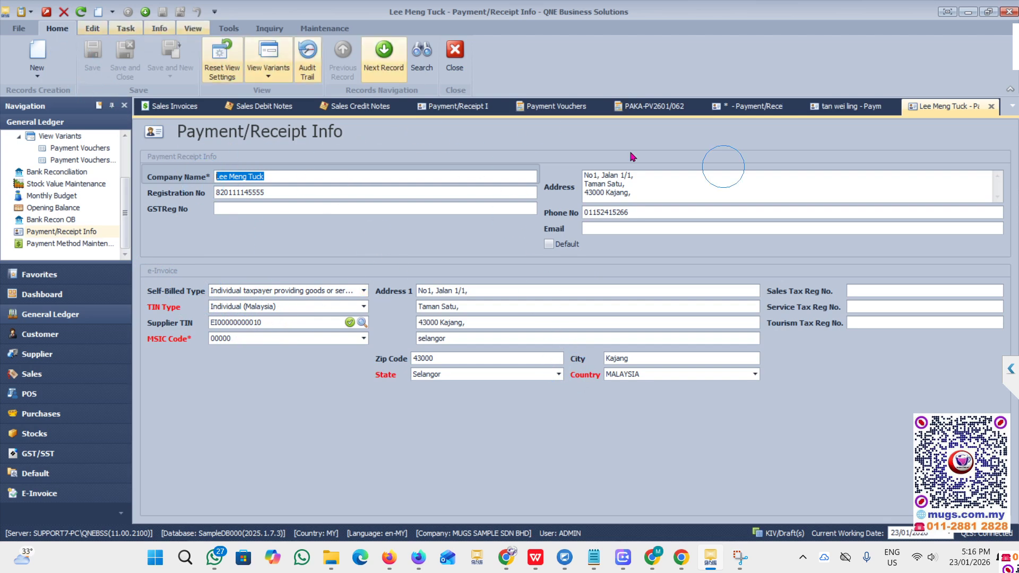
pyautogui.click(991, 107)
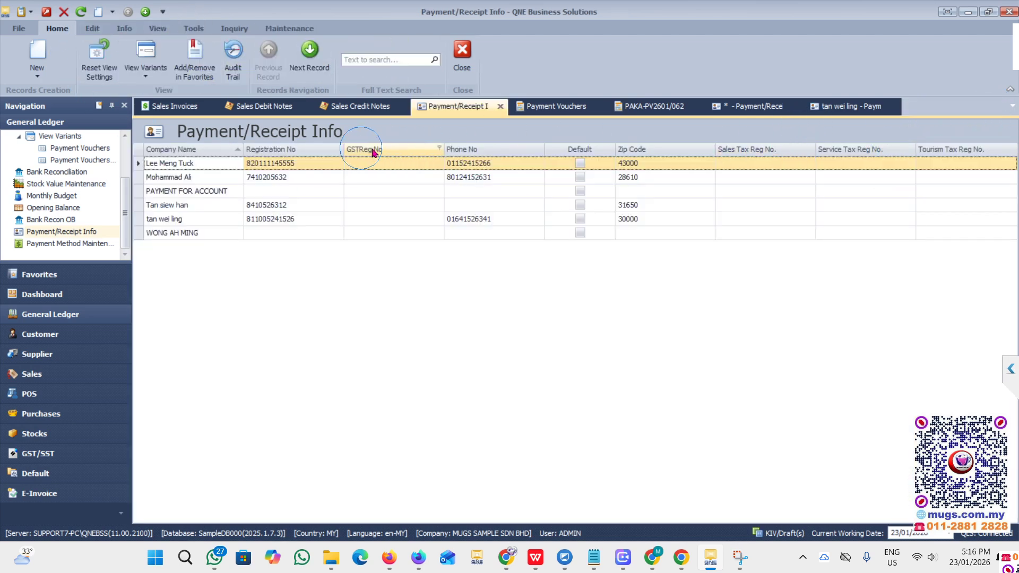
# Create a new payment voucher paid to the newly saved individual and check the supplier details carried over from that record.
pyautogui.scroll(2, 56, 219)
pyautogui.click(55, 183)
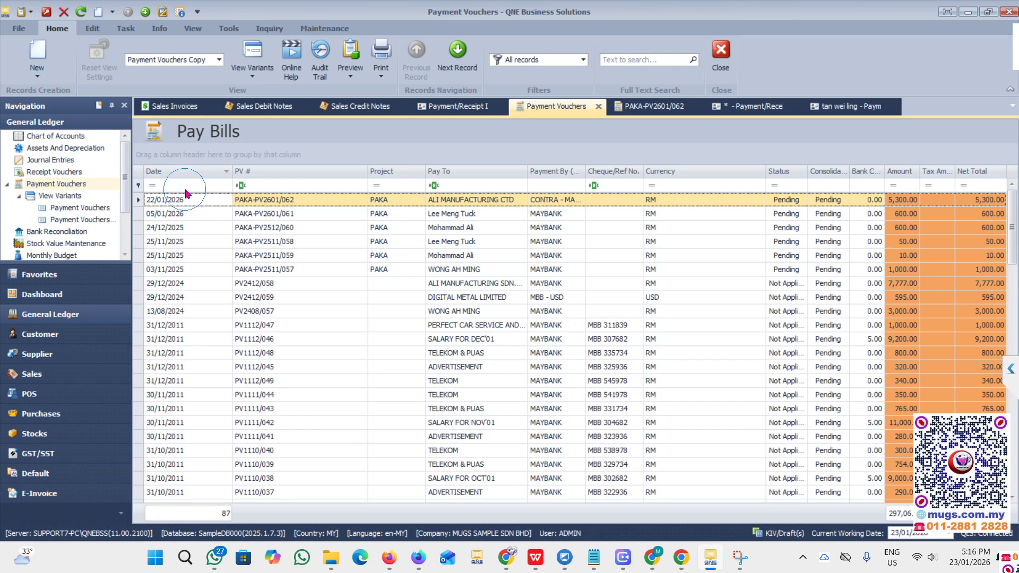
pyautogui.click(40, 57)
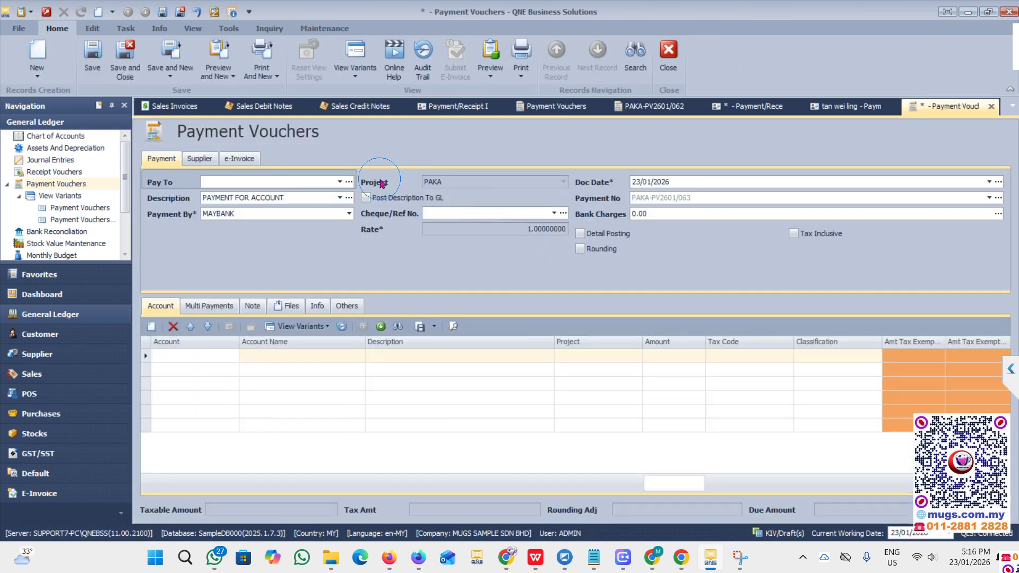
pyautogui.click(340, 183)
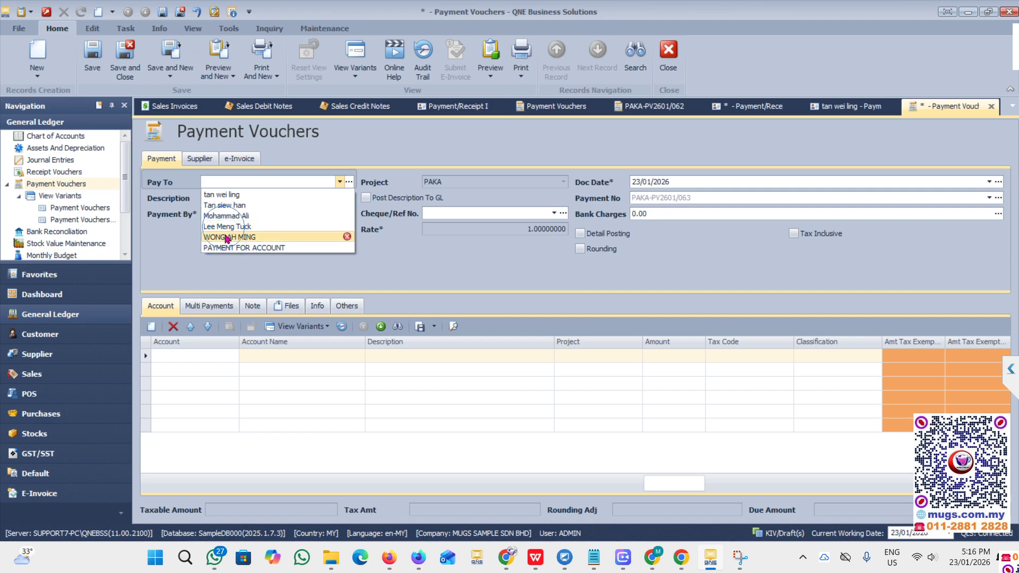
pyautogui.click(221, 198)
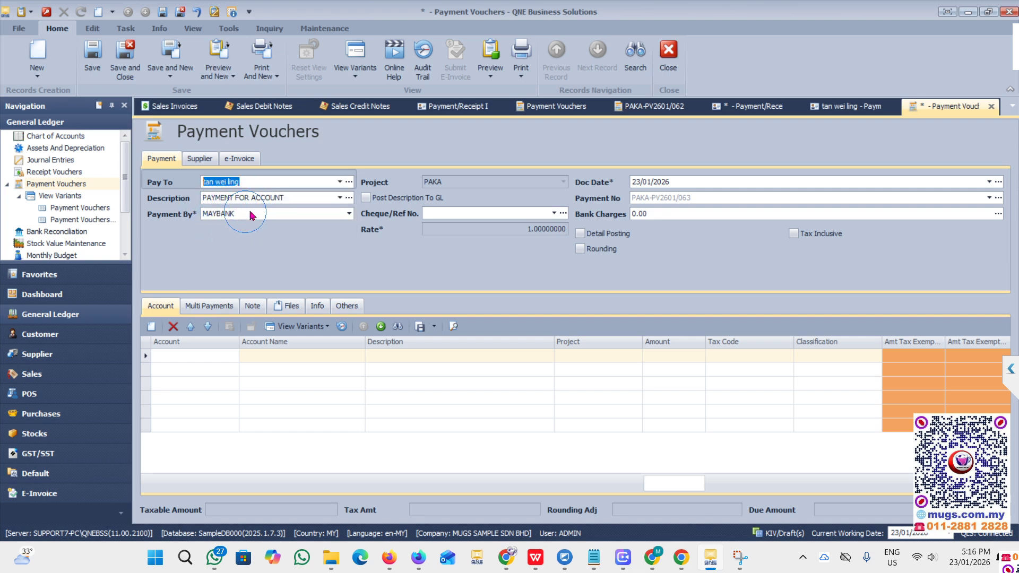
pyautogui.click(198, 160)
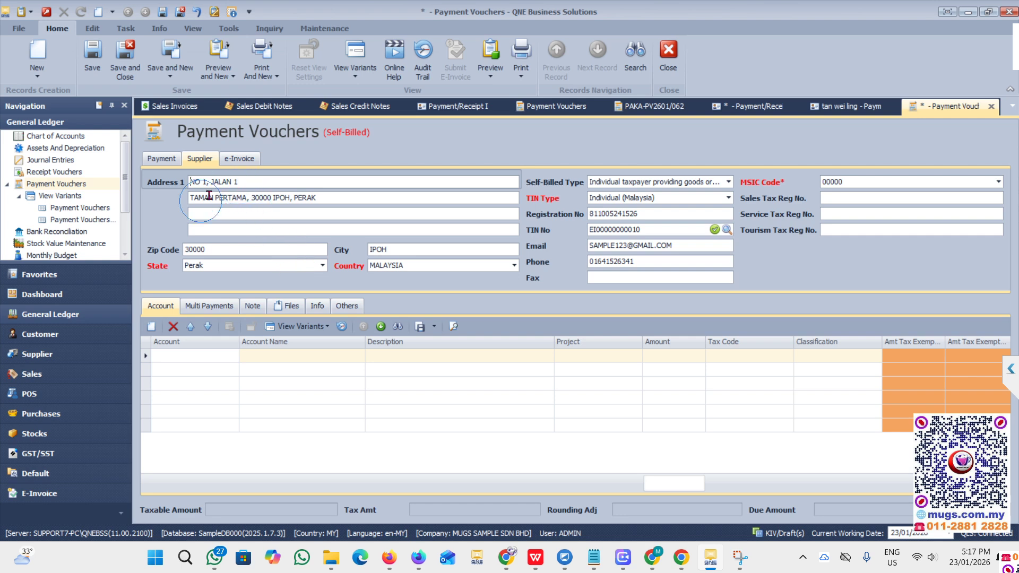
pyautogui.click(163, 158)
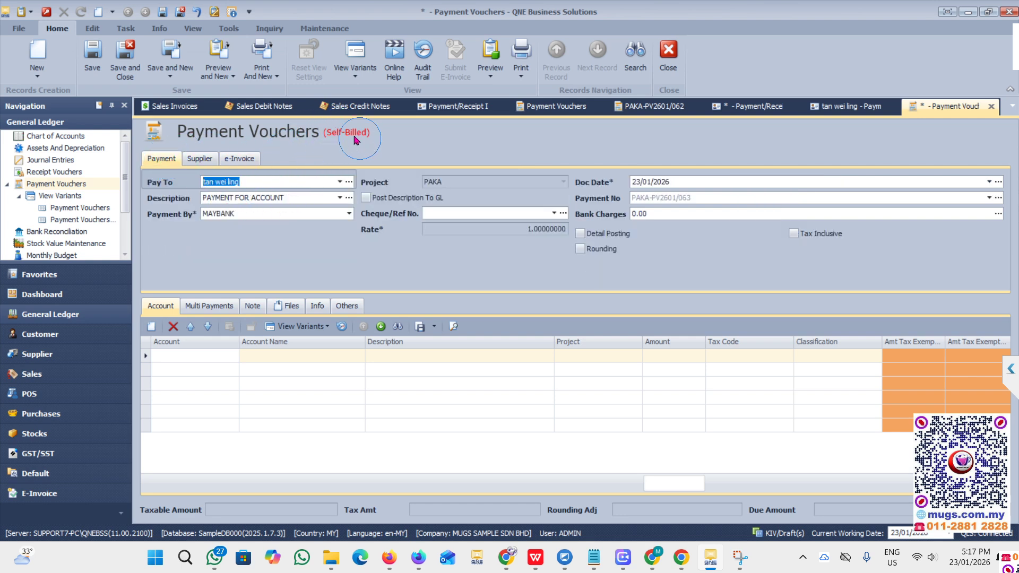
# Assign GL account 300-0200, TRANSPORTATION CHARGES RECEIVED, to the voucher's first account line.
pyautogui.click(216, 355)
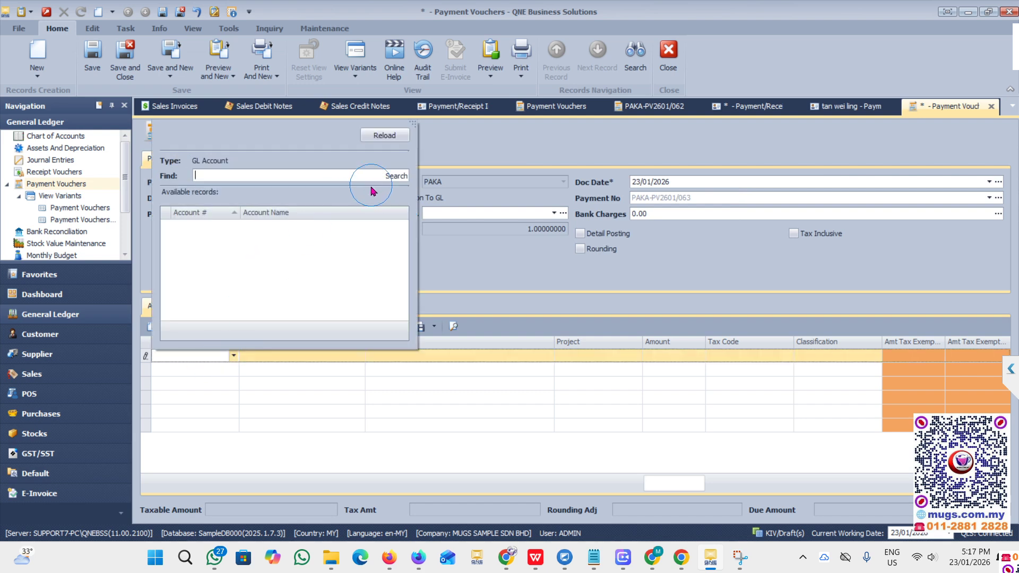
pyautogui.click(394, 175)
pyautogui.click(203, 256)
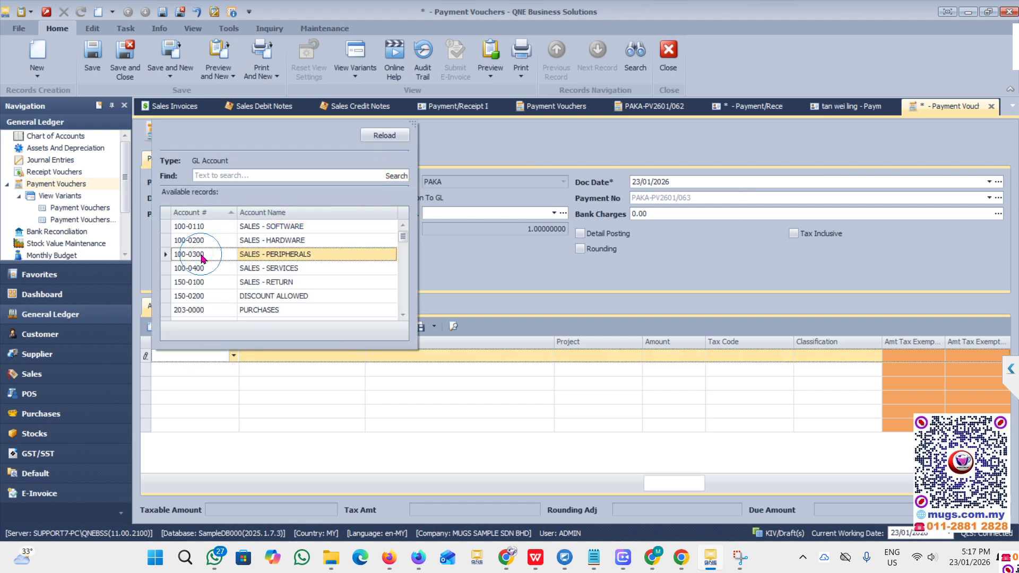
pyautogui.click(200, 268)
pyautogui.scroll(-1, 202, 301)
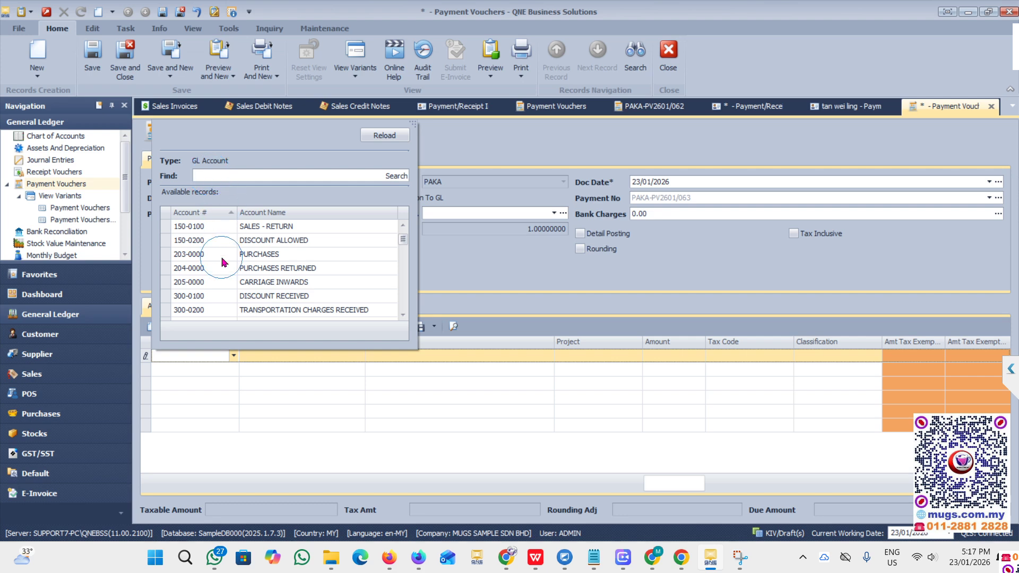
pyautogui.doubleClick(215, 310)
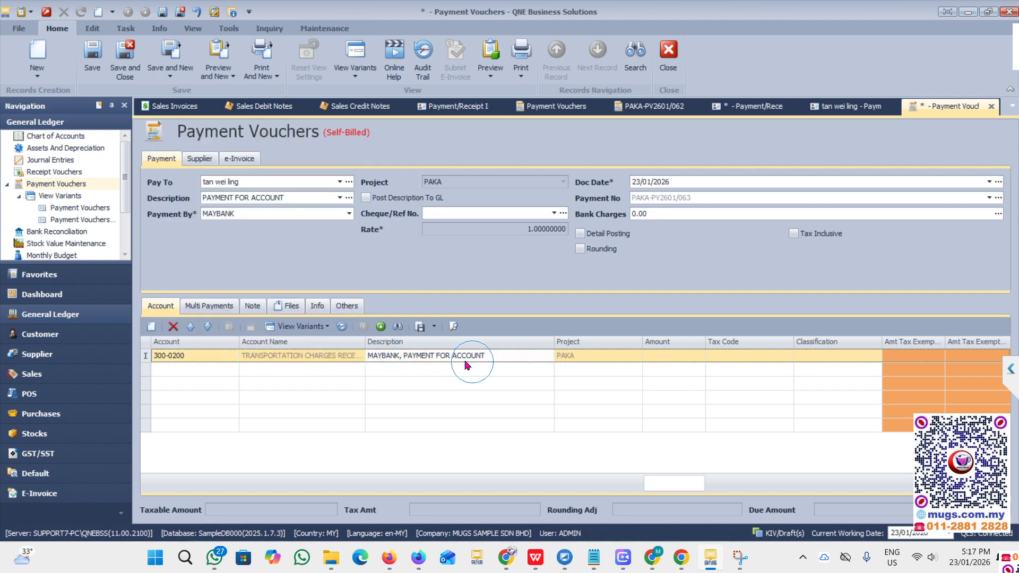
# Set the account line's amount to 500.00 and try to save the voucher.
pyautogui.click(669, 360)
pyautogui.write('5')
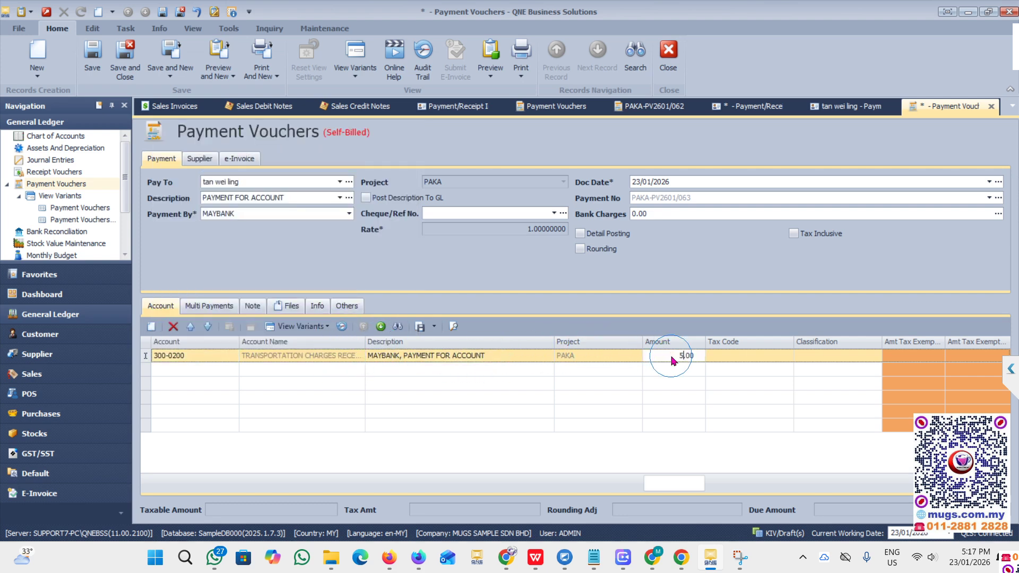
pyautogui.write('00')
pyautogui.press('Tab')
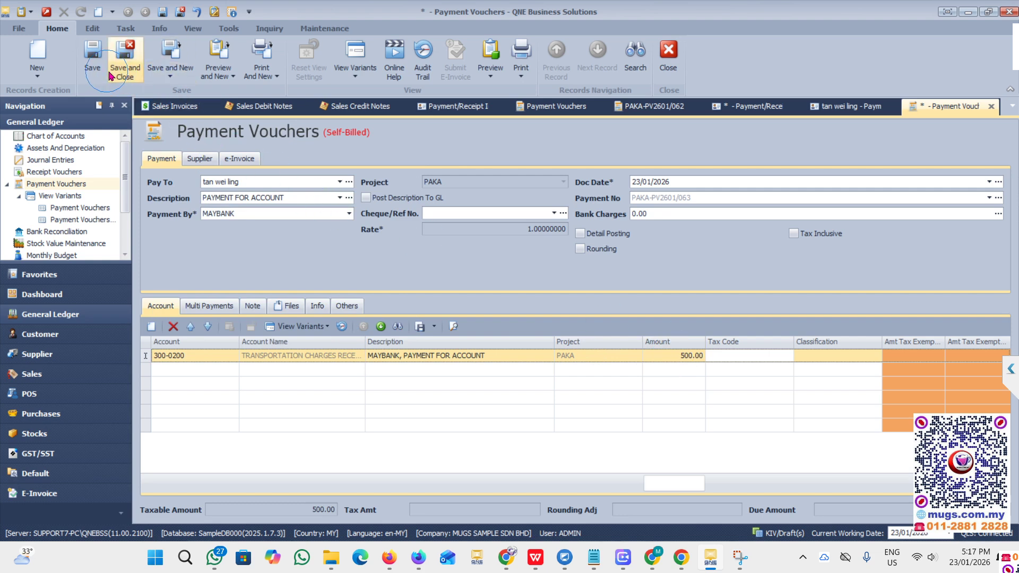
pyautogui.click(93, 56)
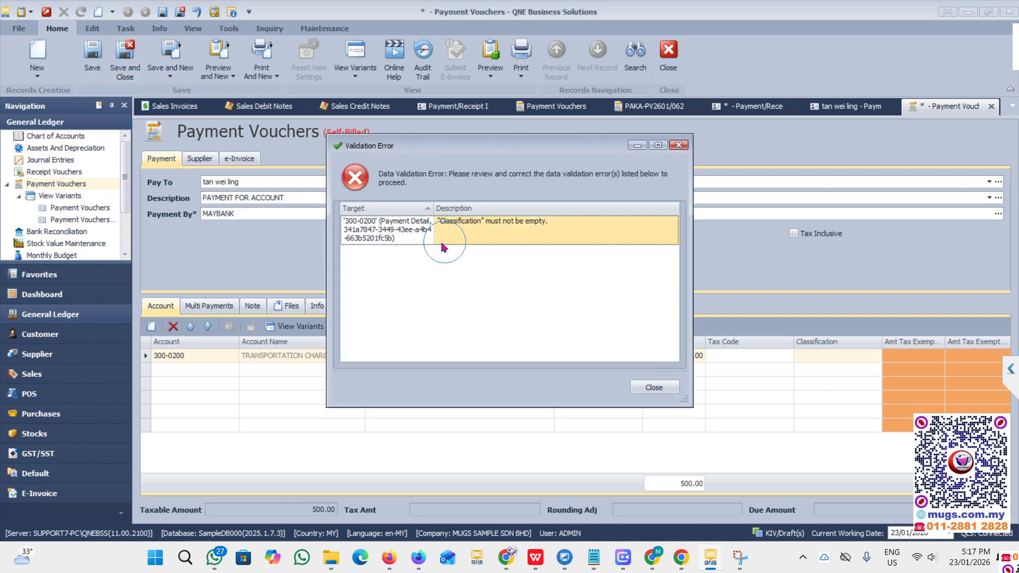
pyautogui.click(678, 145)
# Set the account line's classification to 022 (Others).
pyautogui.click(811, 357)
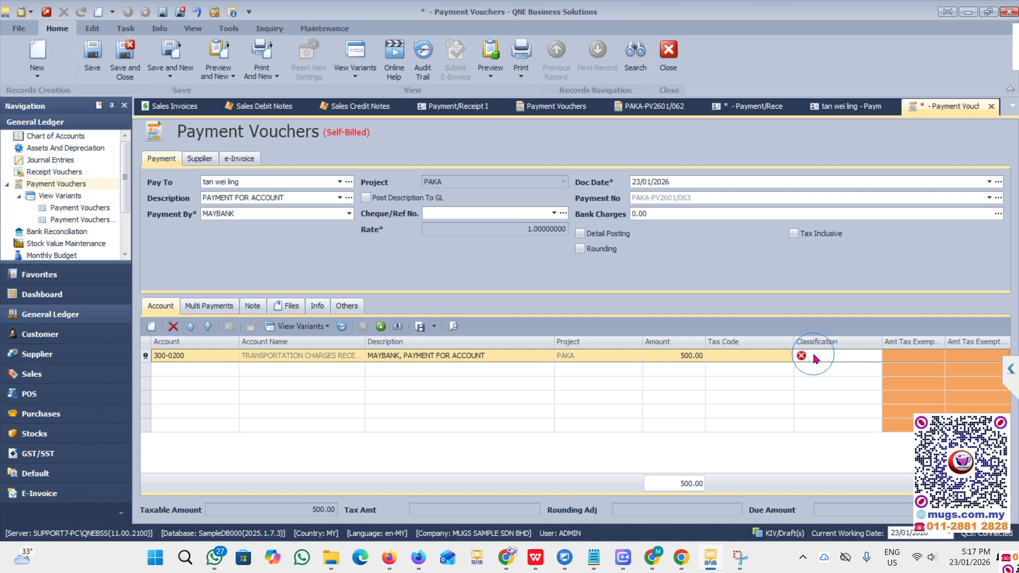
pyautogui.click(816, 359)
pyautogui.write('022')
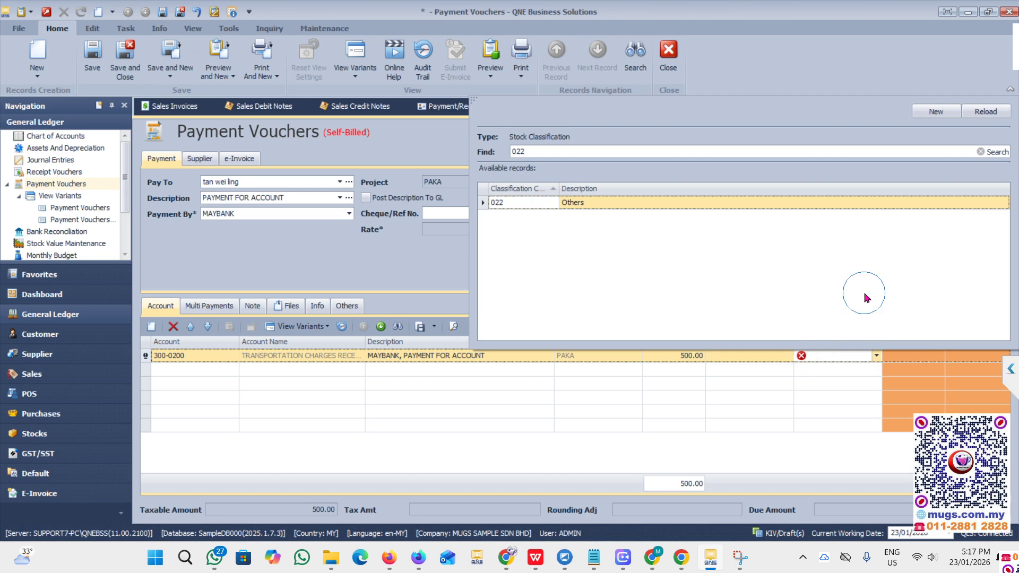
pyautogui.press('Return')
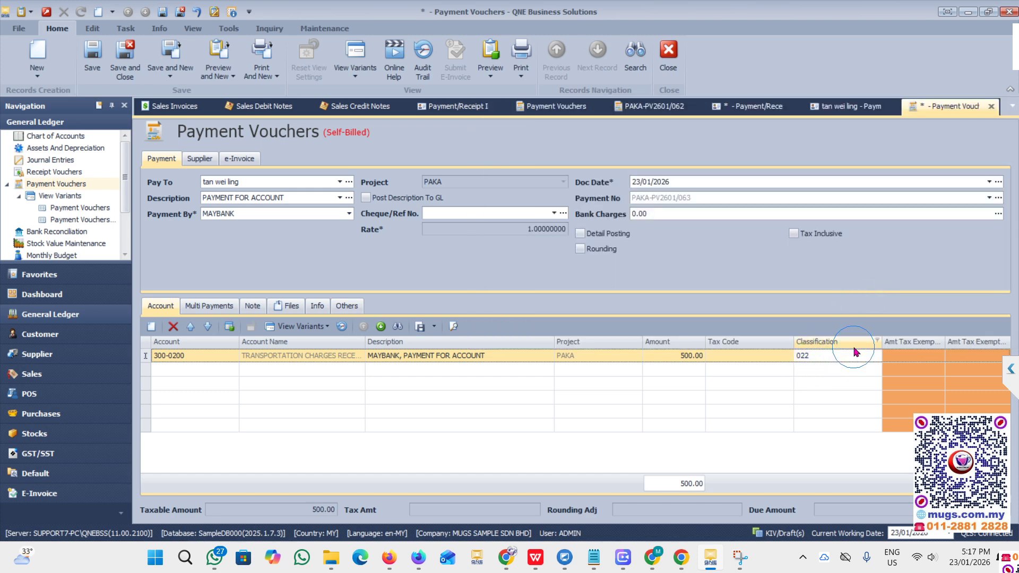
# Look through the full list of stock classification codes for the account line and pick 022 (Others) again.
pyautogui.click(855, 354)
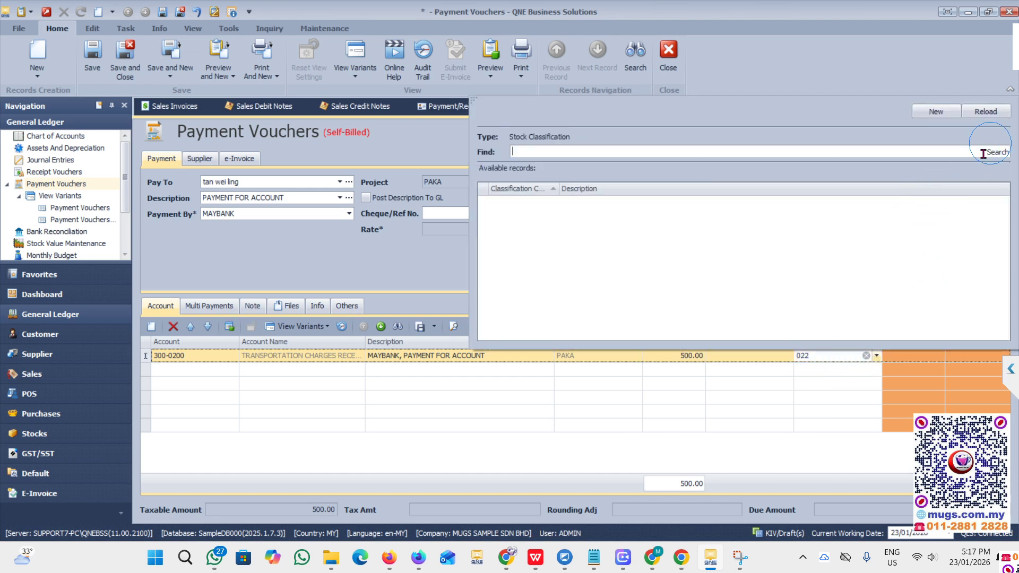
pyautogui.click(987, 152)
pyautogui.scroll(-1, 552, 274)
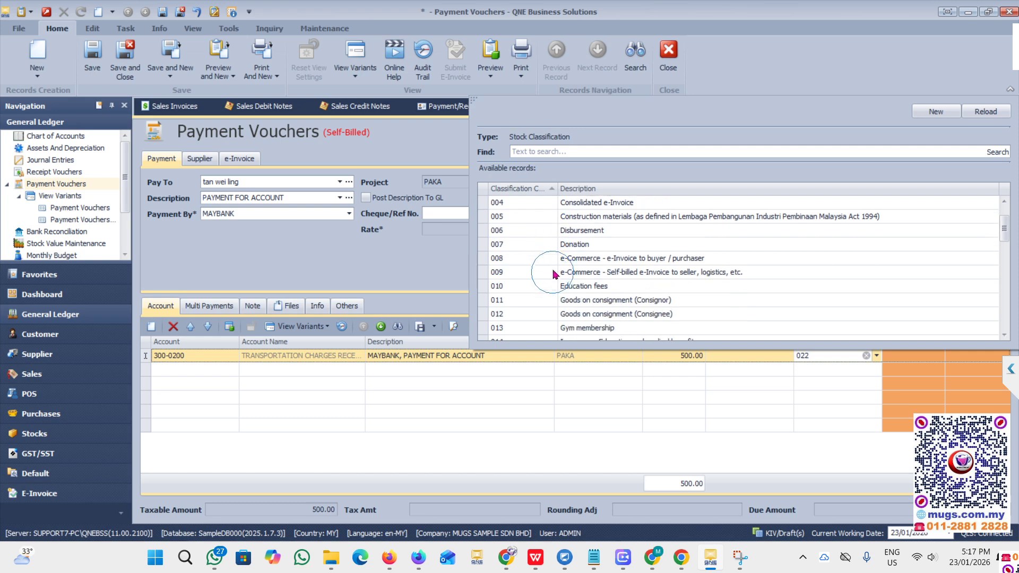
pyautogui.scroll(-10, 552, 273)
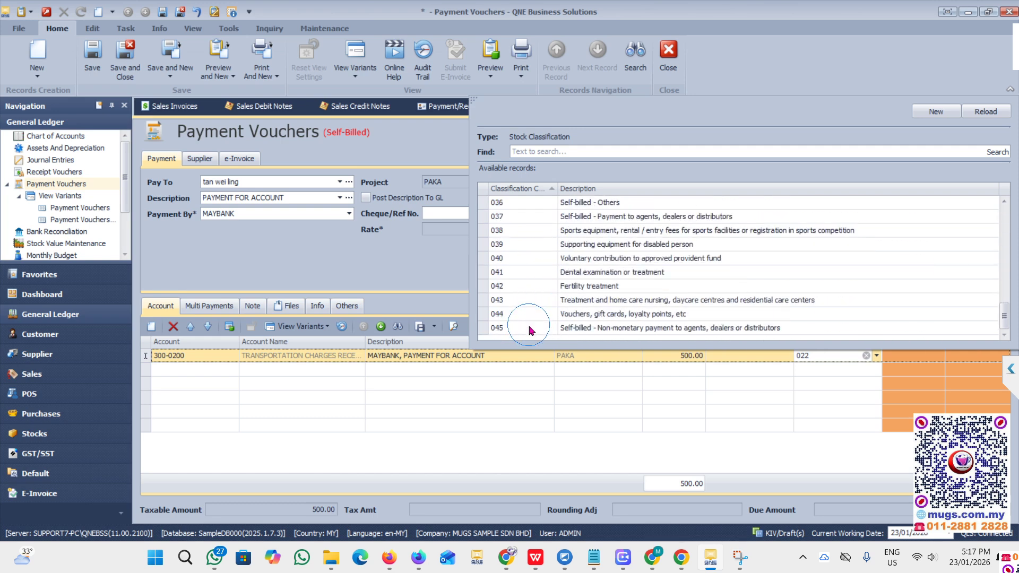
pyautogui.scroll(12, 530, 330)
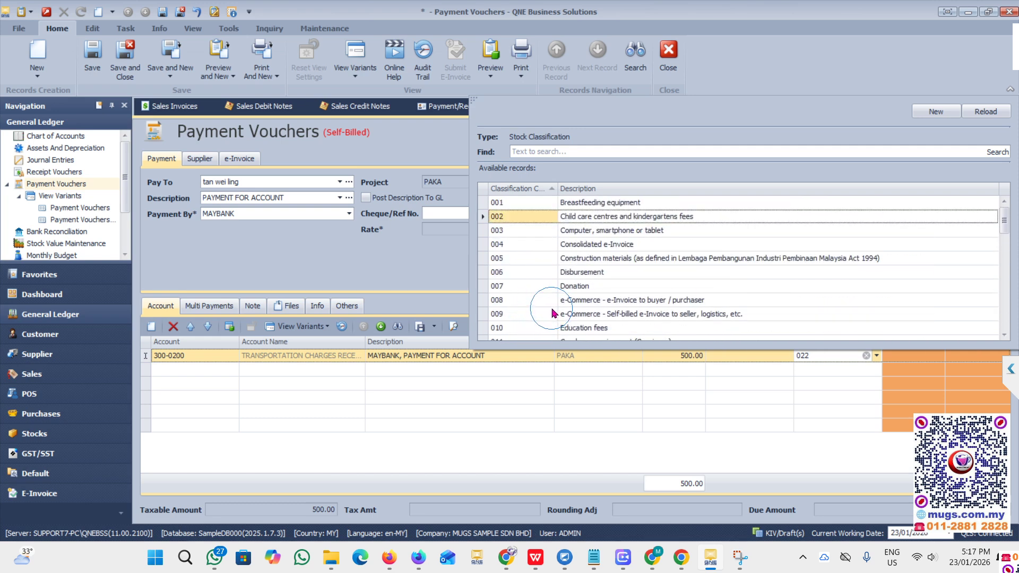
pyautogui.click(531, 272)
pyautogui.scroll(-2, 571, 317)
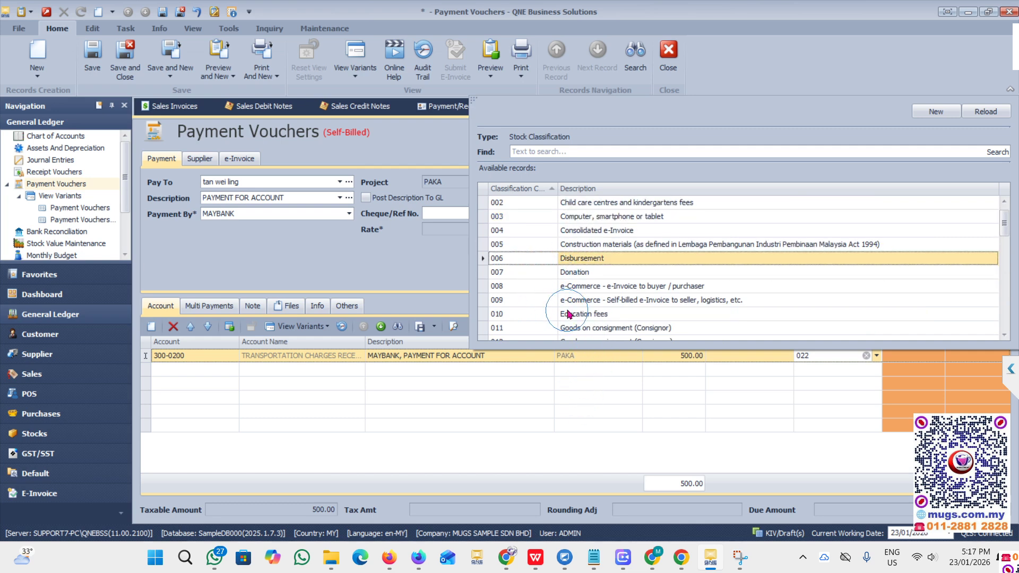
pyautogui.scroll(-1, 571, 317)
pyautogui.scroll(-2, 517, 271)
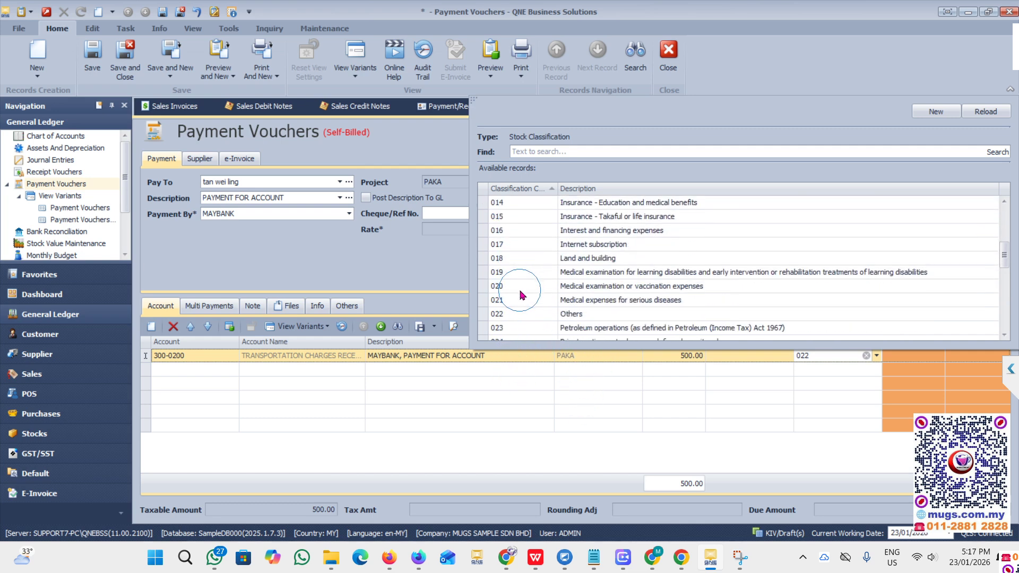
pyautogui.click(504, 313)
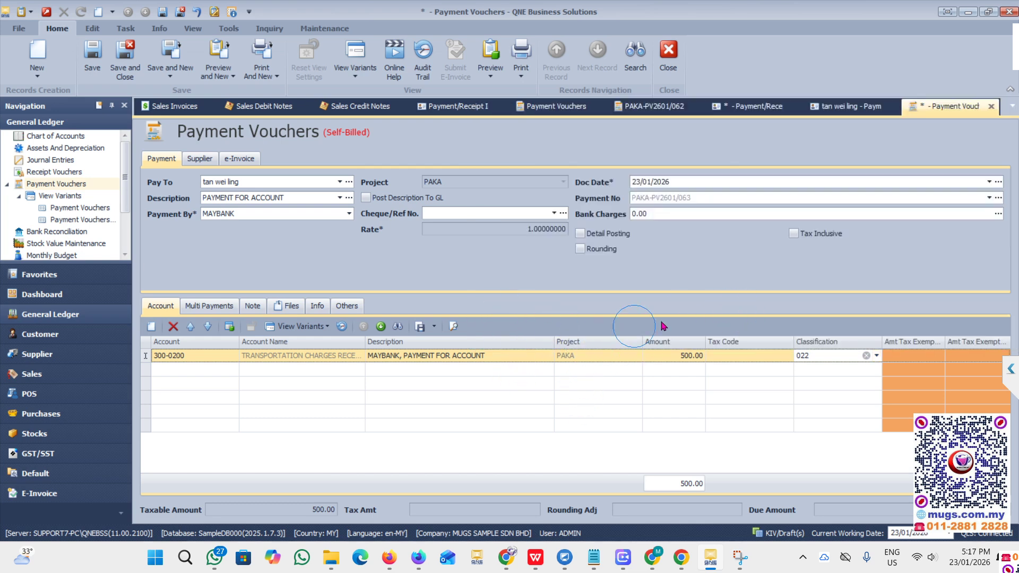
# Save the payment voucher and start its e-Invoice submission, reviewing the supplier details and amounts before confirmation.
pyautogui.click(92, 63)
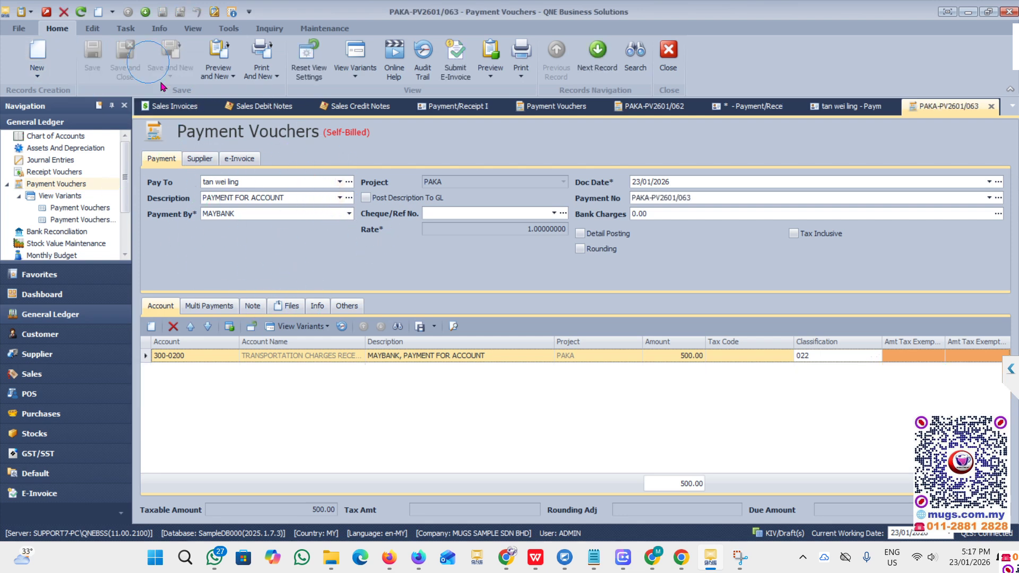
pyautogui.click(452, 62)
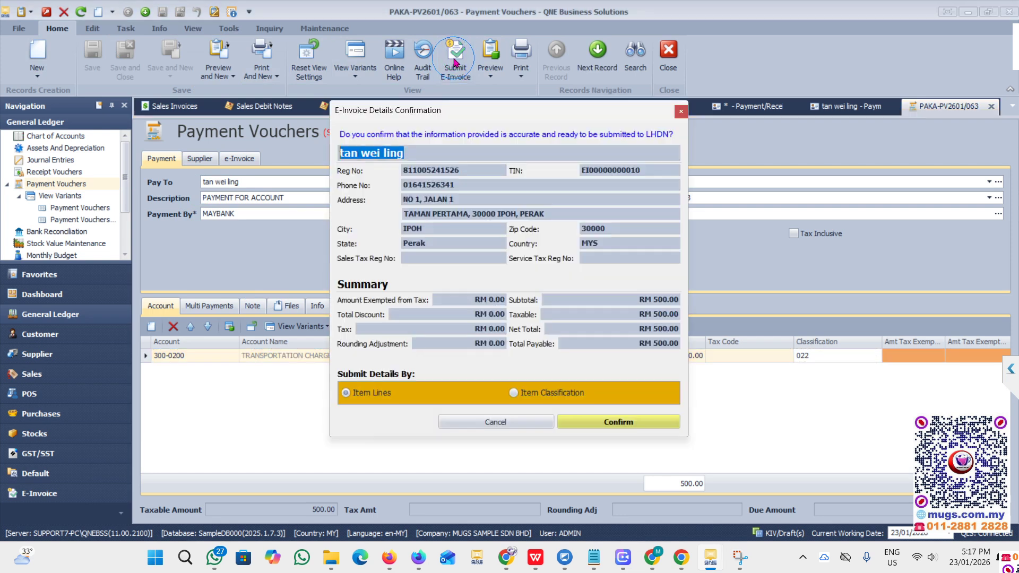
pyautogui.moveTo(416, 113); pyautogui.dragTo(382, 146)
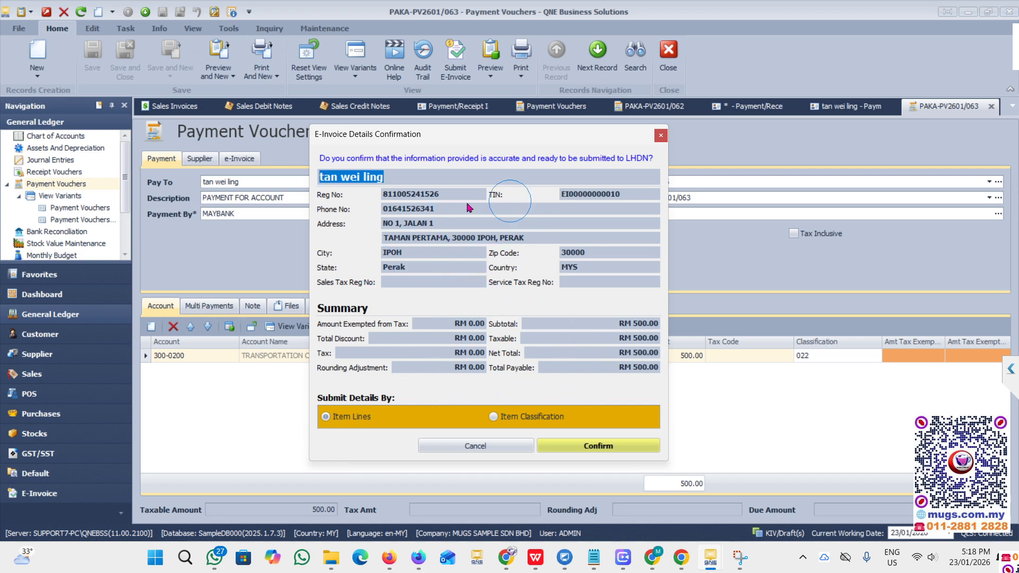
pyautogui.click(607, 321)
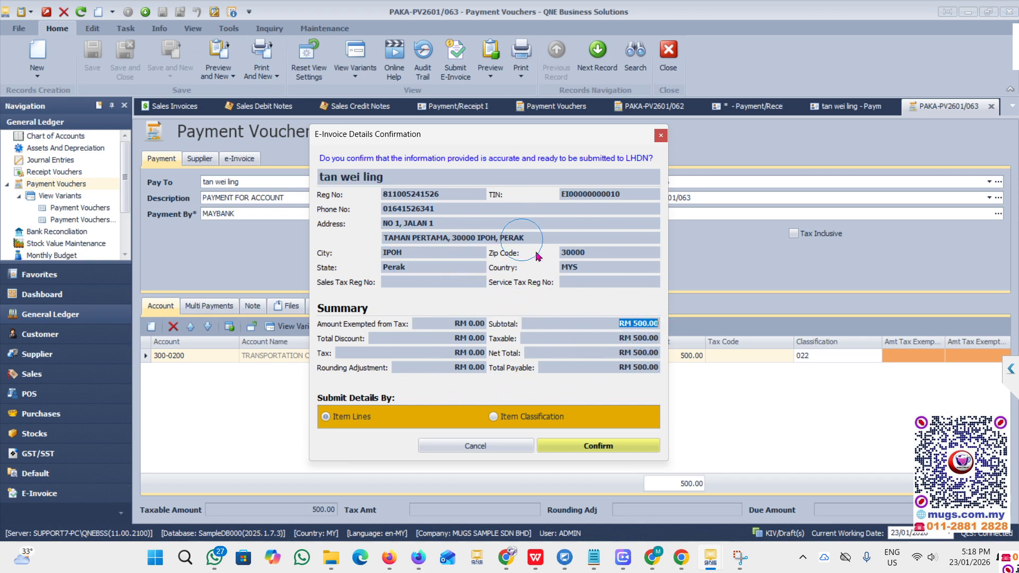